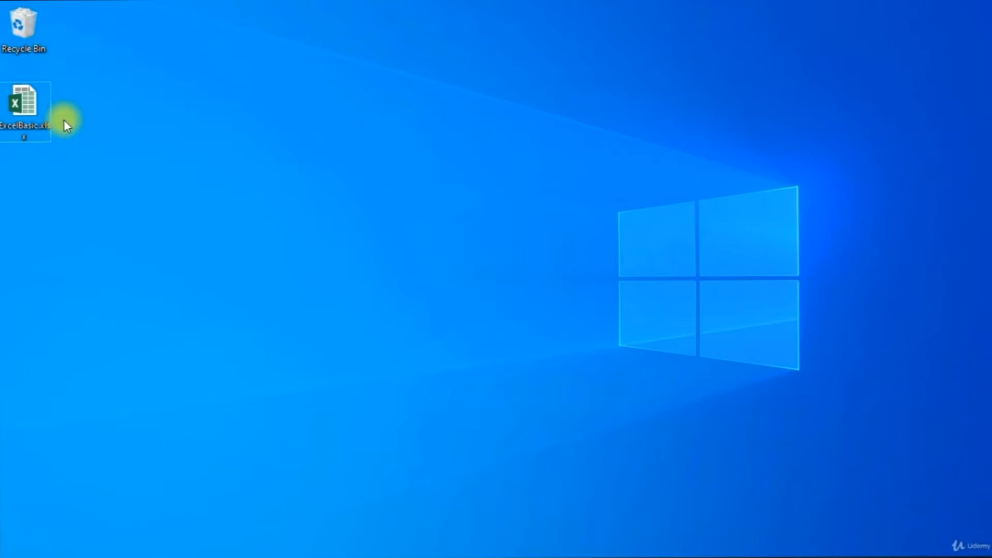
# Open the ExcelBasic.xlsx workbook from the desktop and look over the Columns and Rows entries on Sheet1.
pyautogui.click(40, 107)
pyautogui.doubleClick(40, 107)
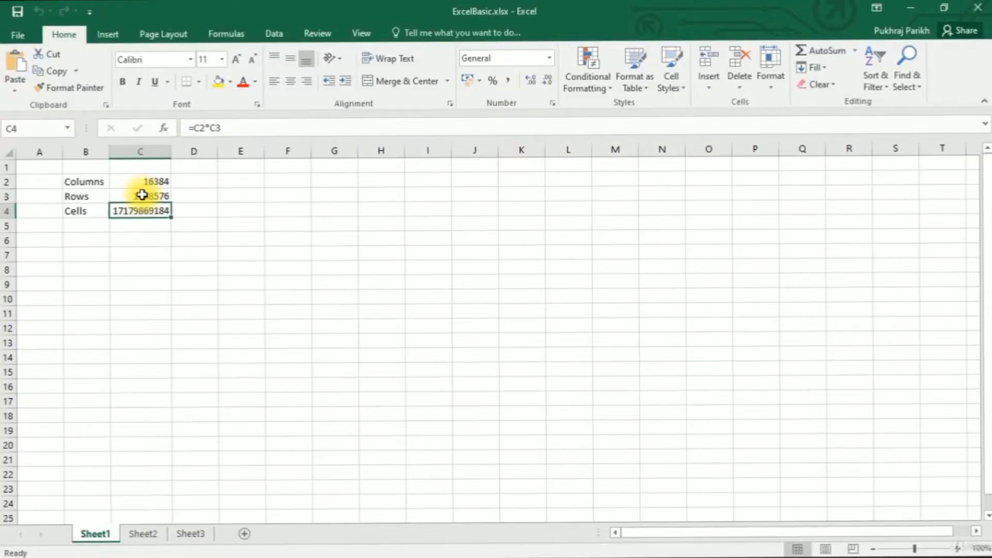
pyautogui.click(91, 181)
pyautogui.click(130, 185)
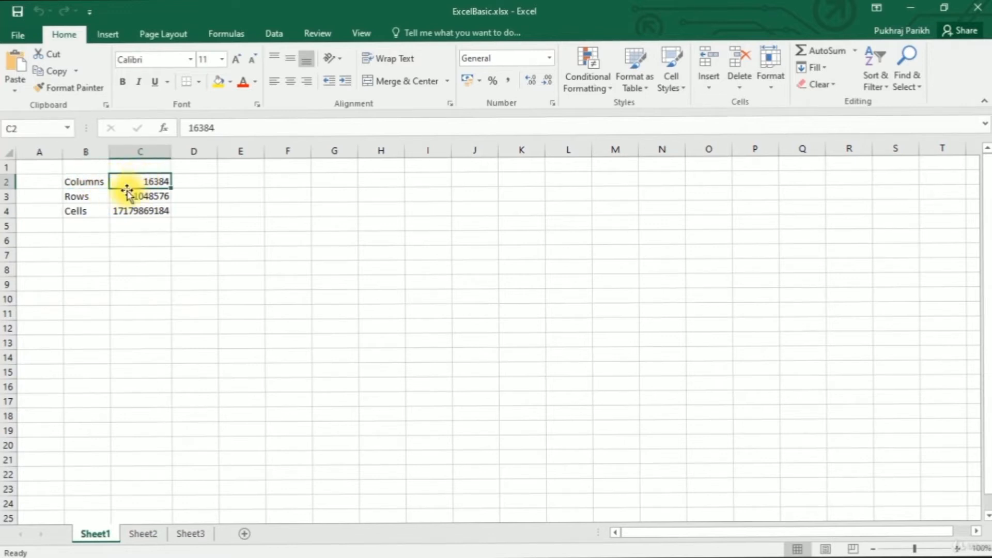
pyautogui.click(95, 197)
pyautogui.click(132, 195)
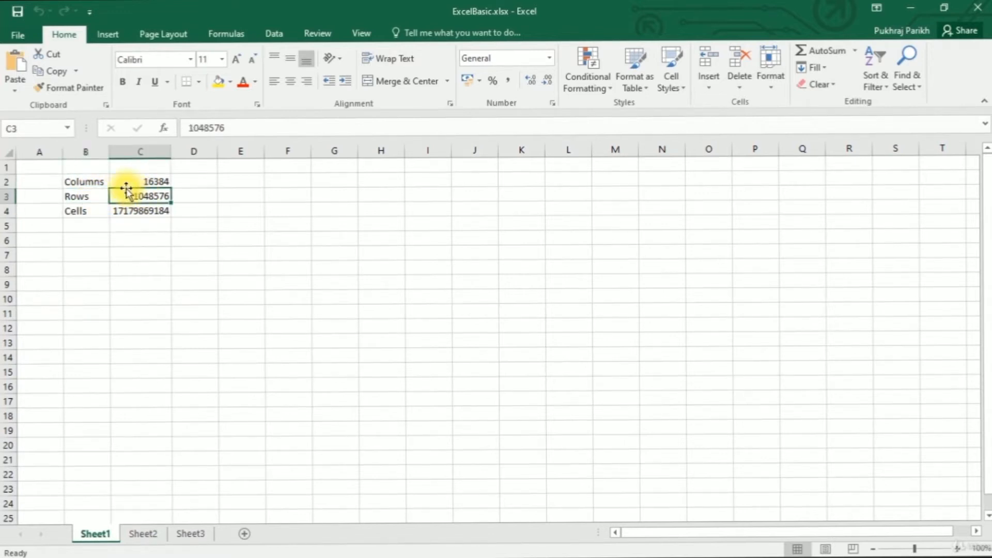
# Retype the label in cell B2 as Columns.
pyautogui.click(88, 181)
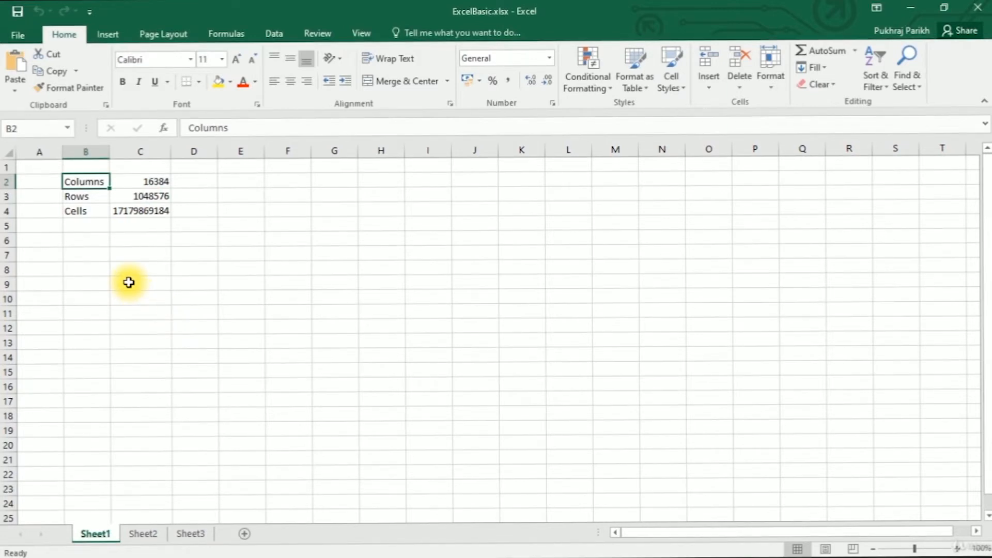
pyautogui.write('Cells')
pyautogui.write('Co')
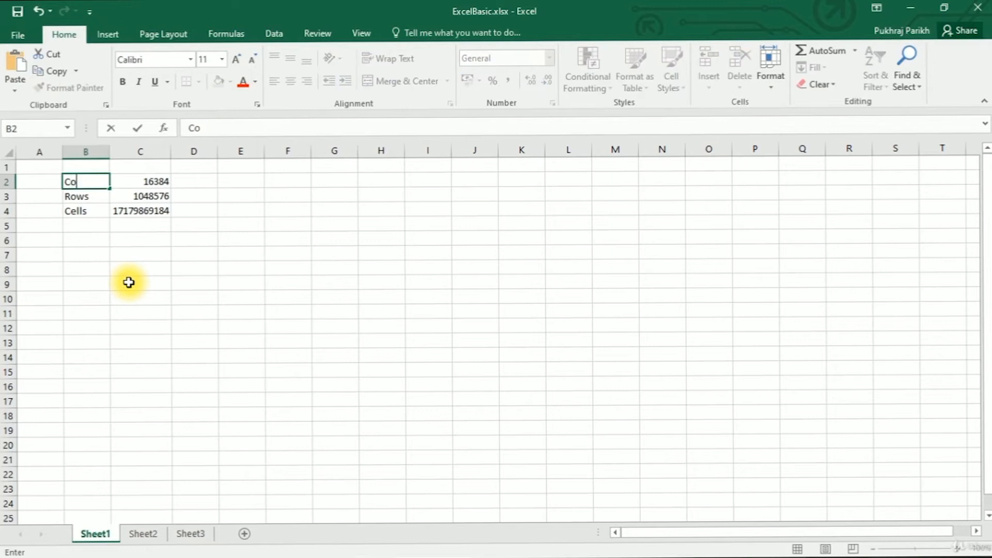
pyautogui.write('lumns')
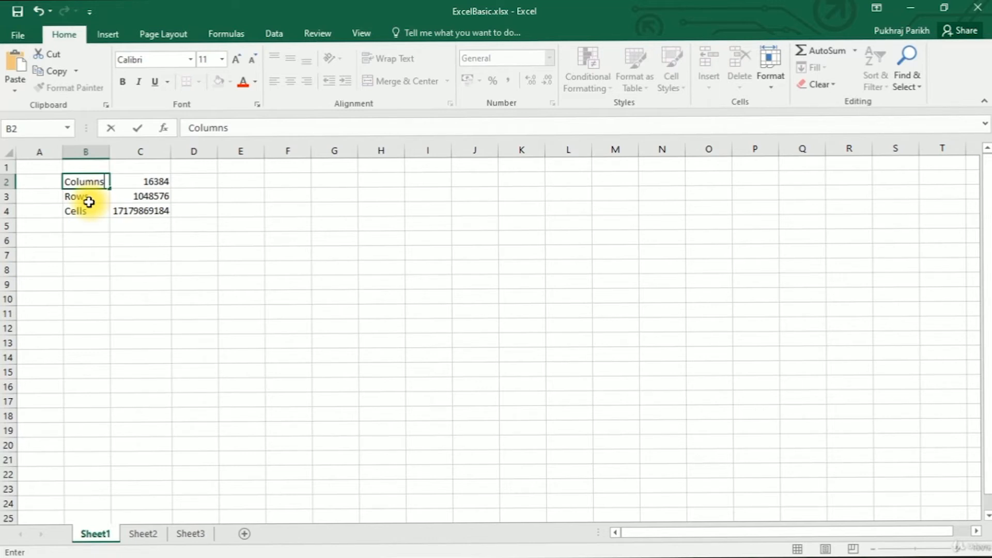
pyautogui.click(80, 179)
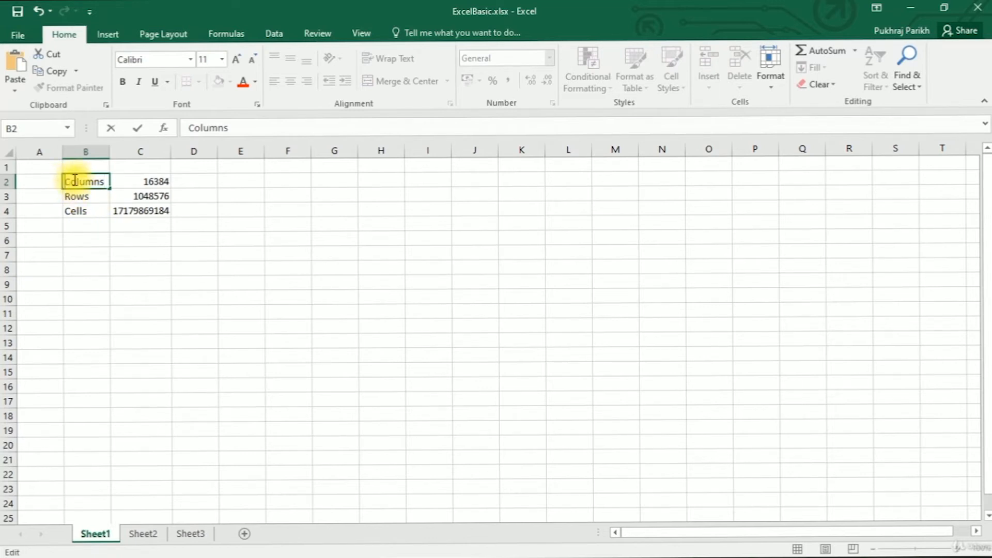
pyautogui.press('Escape')
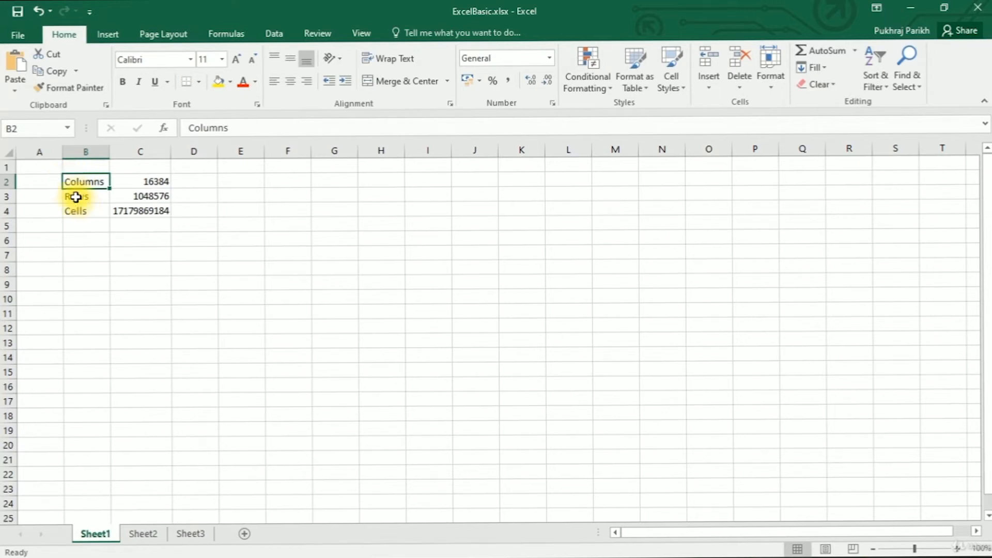
# Edit the existing text inside cell B2 to read Number of Columns.
pyautogui.doubleClick(67, 182)
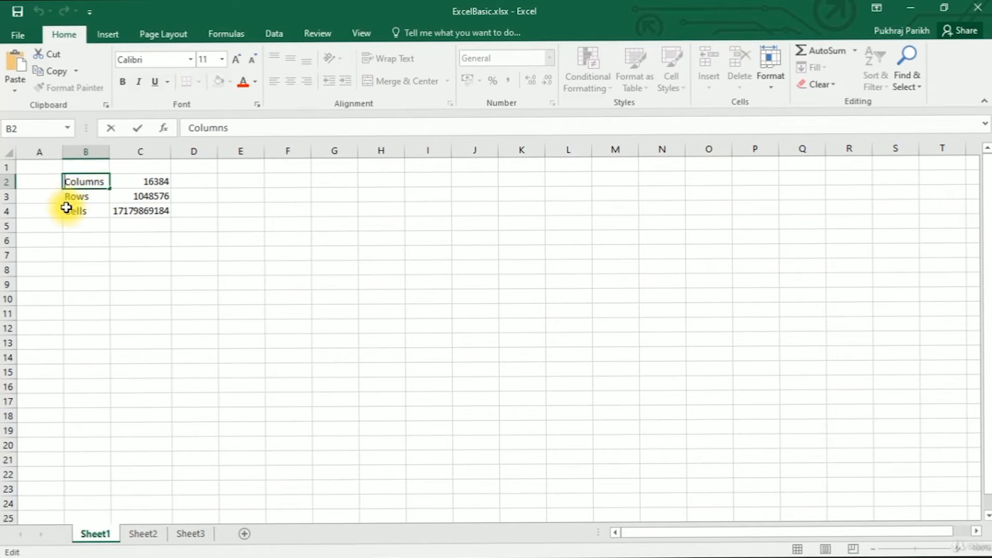
pyautogui.write('Number')
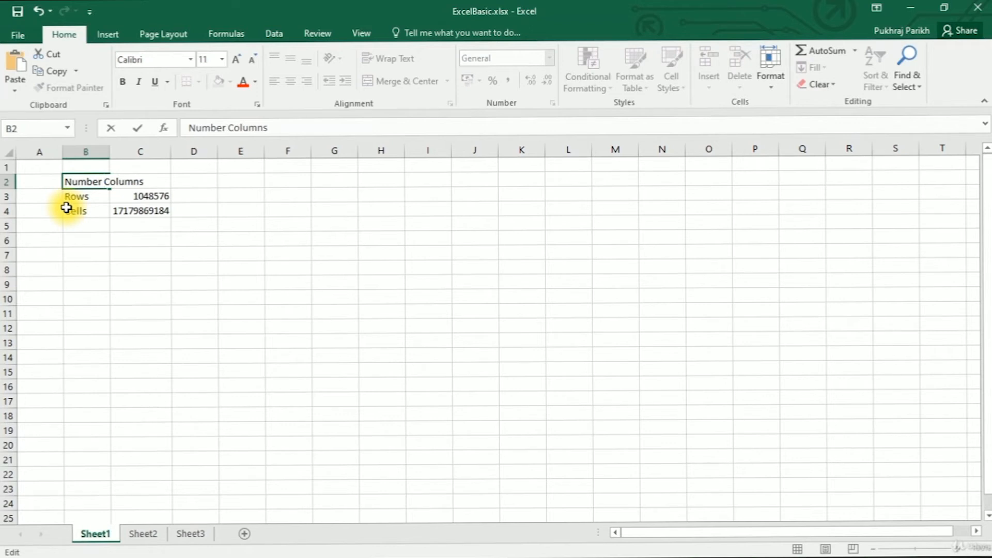
pyautogui.write(' of')
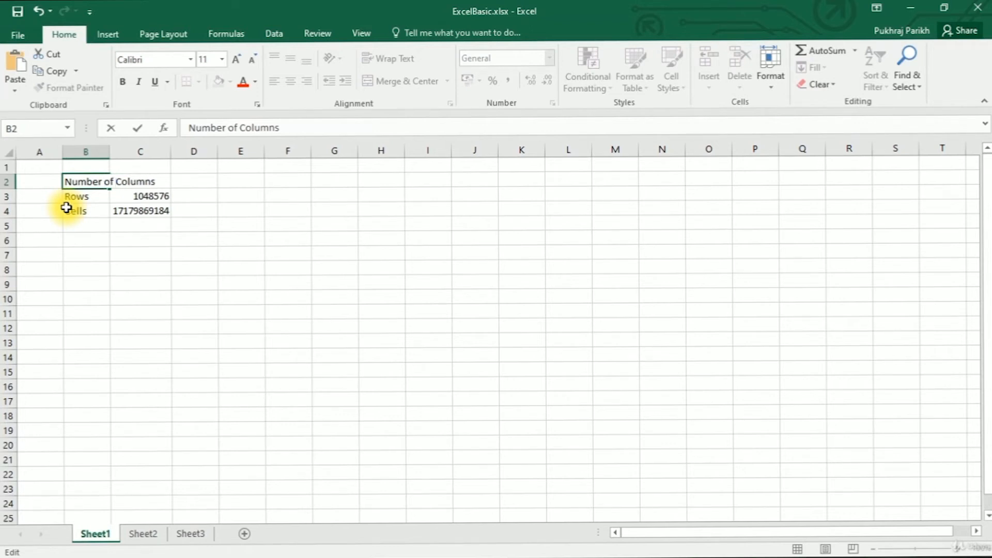
pyautogui.press('Return')
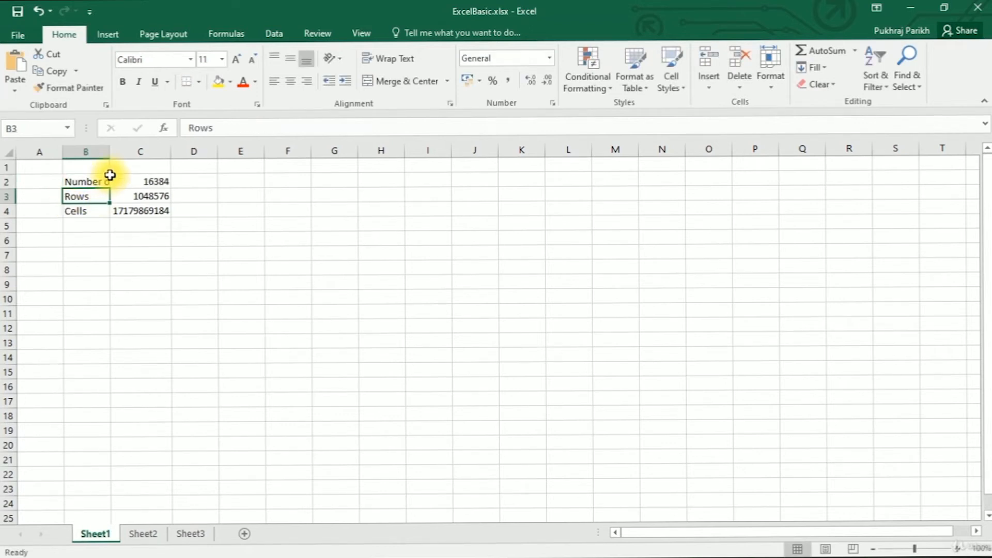
# Remove the words Number of from the label in B2, leaving Columns.
pyautogui.click(88, 181)
pyautogui.click(98, 200)
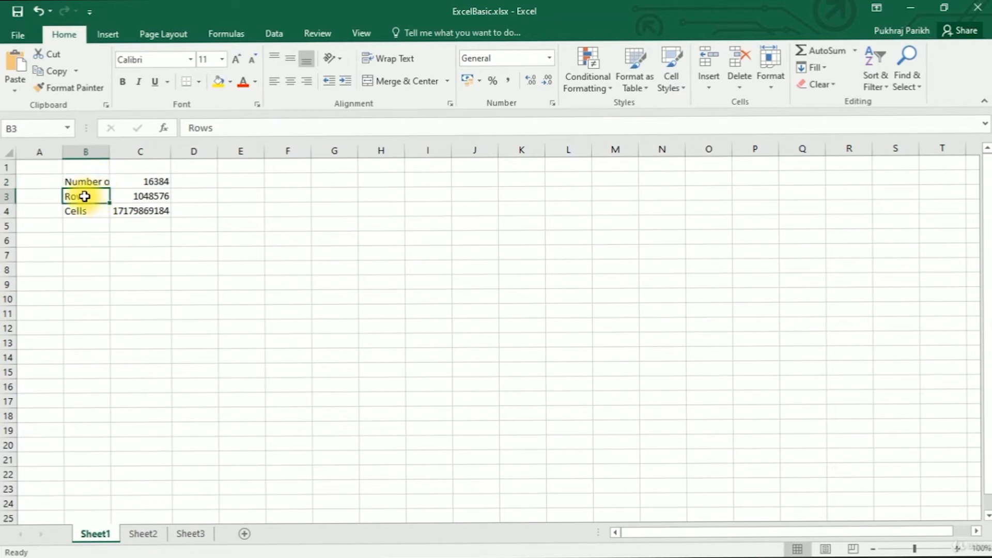
pyautogui.click(83, 182)
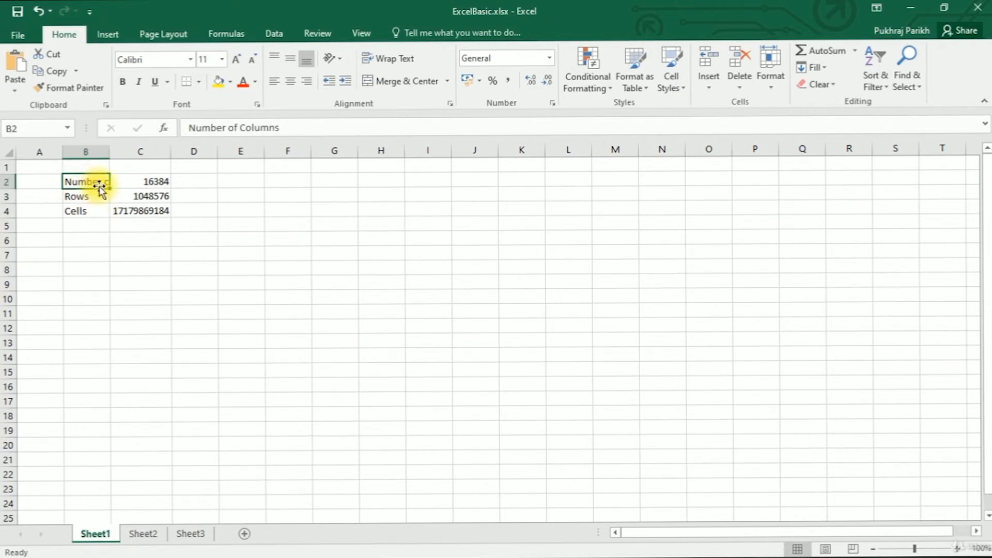
pyautogui.click(82, 195)
pyautogui.click(83, 183)
pyautogui.click(243, 127)
pyautogui.moveTo(243, 127); pyautogui.dragTo(188, 127)
pyautogui.press('BackSpace')
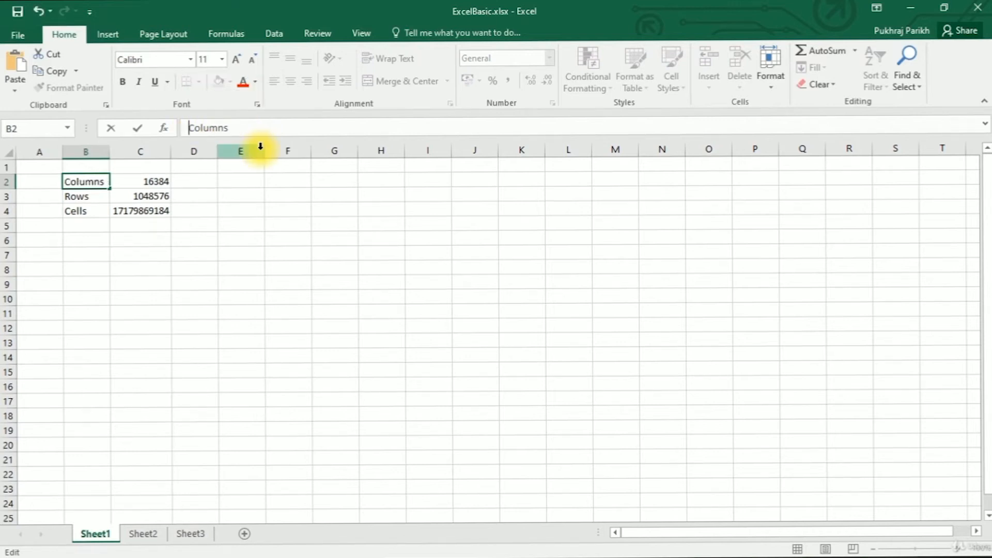
pyautogui.press('Return')
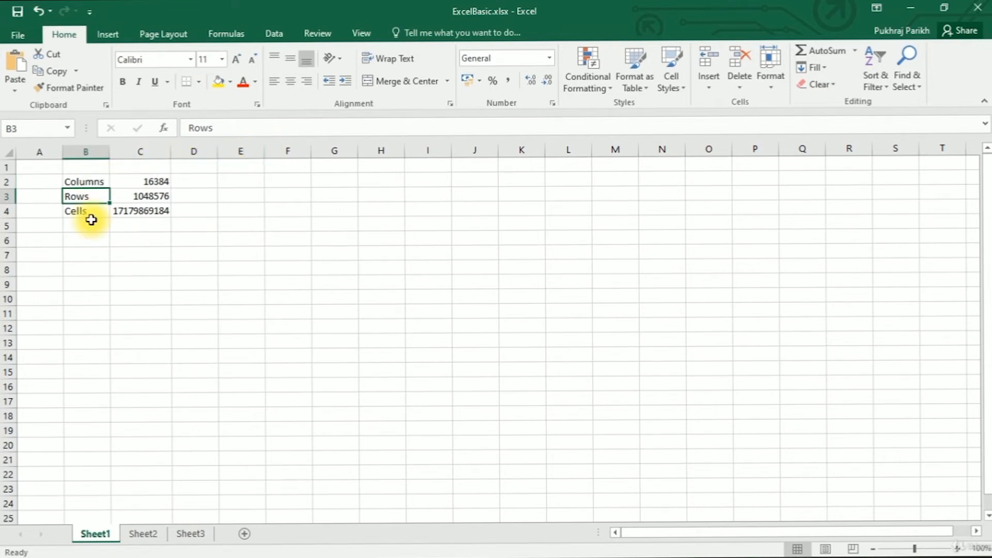
# Clear cell B2 and re-enter Columns, and overwrite the filled cell once more with the same text.
pyautogui.press('Up')
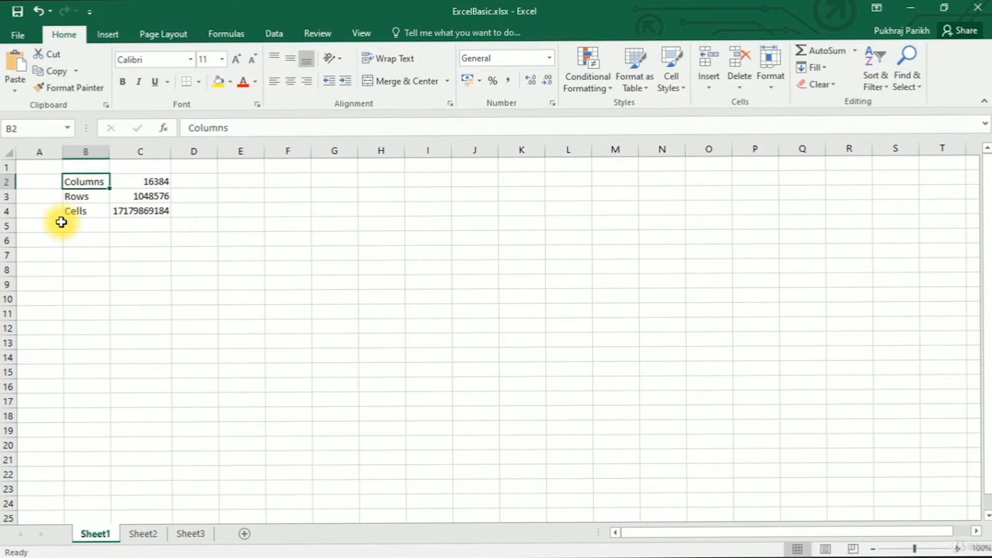
pyautogui.press('BackSpace')
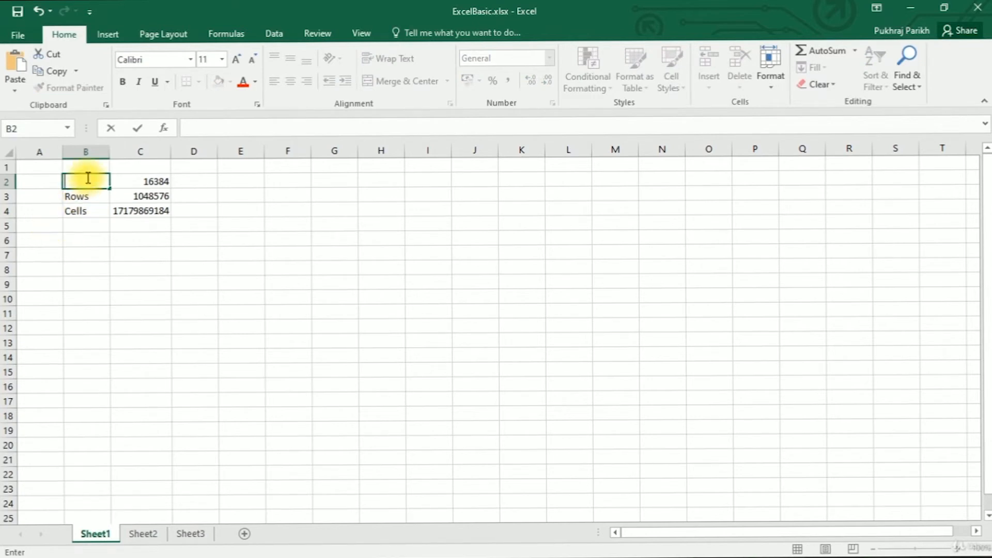
pyautogui.write('Columns')
pyautogui.click(231, 225)
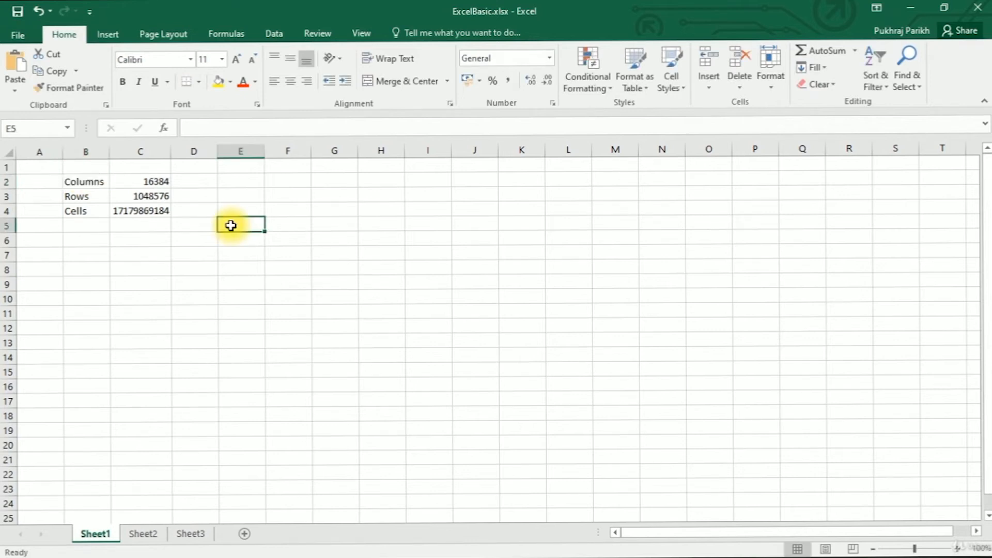
pyautogui.click(92, 181)
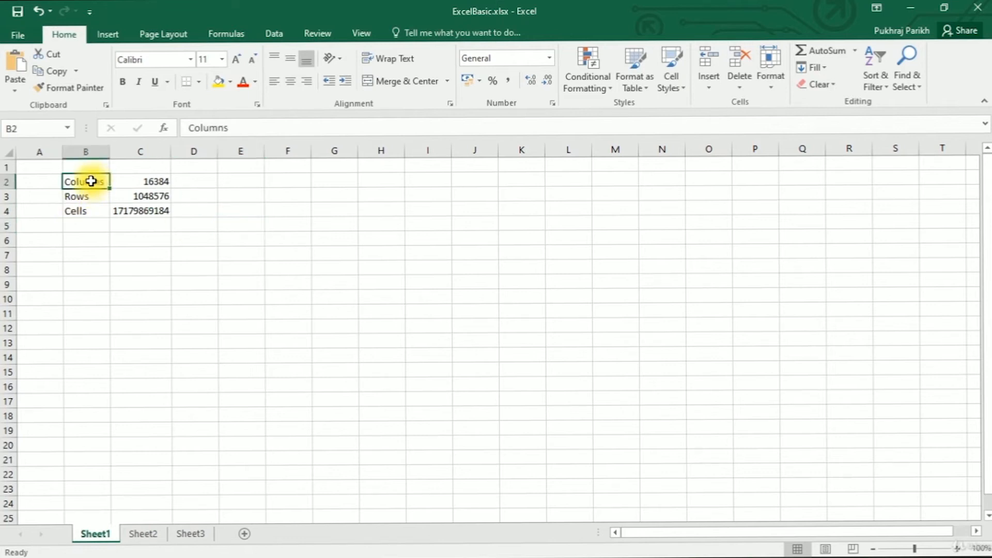
pyautogui.write('Columns')
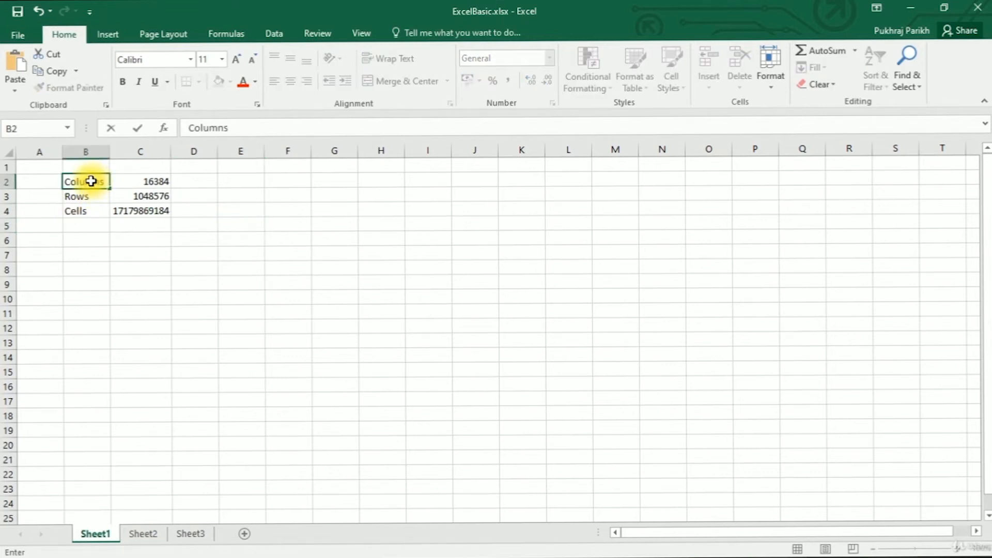
pyautogui.press('Return')
# Shorten the label in cell B2 to Cols by editing the text within the cell.
pyautogui.click(91, 181)
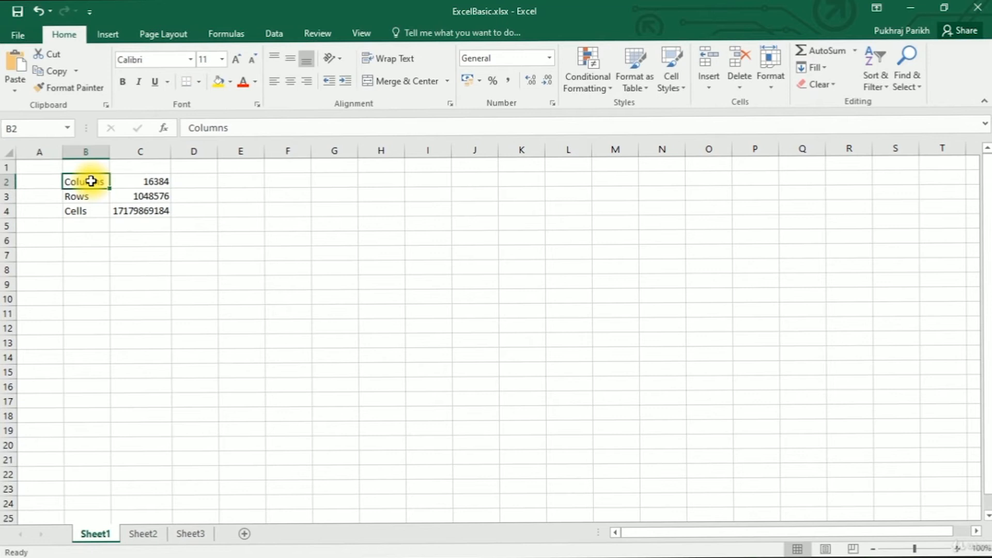
pyautogui.doubleClick(88, 183)
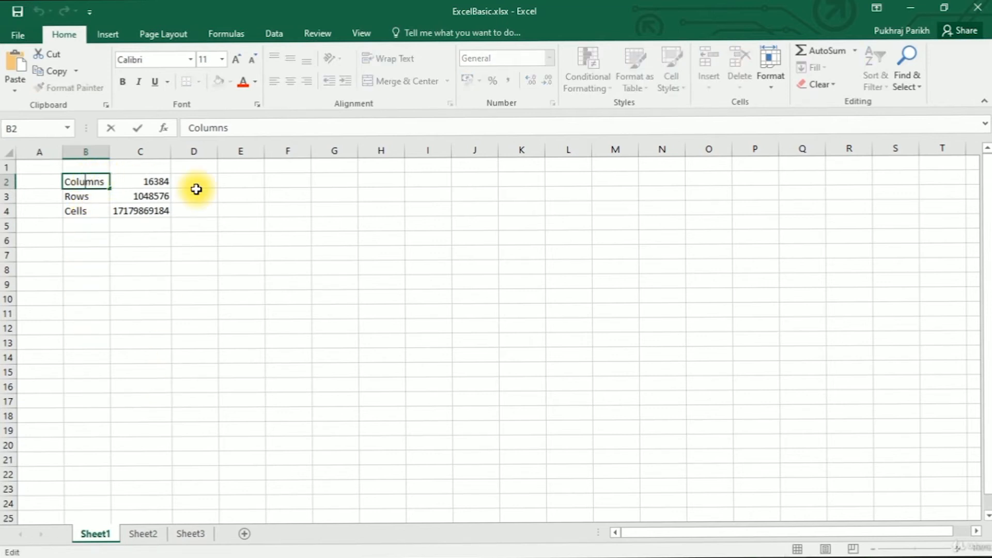
pyautogui.press('Right')
pyautogui.press('BackSpace')
pyautogui.press('BackSpace')
pyautogui.press('BackSpace')
pyautogui.press('Return')
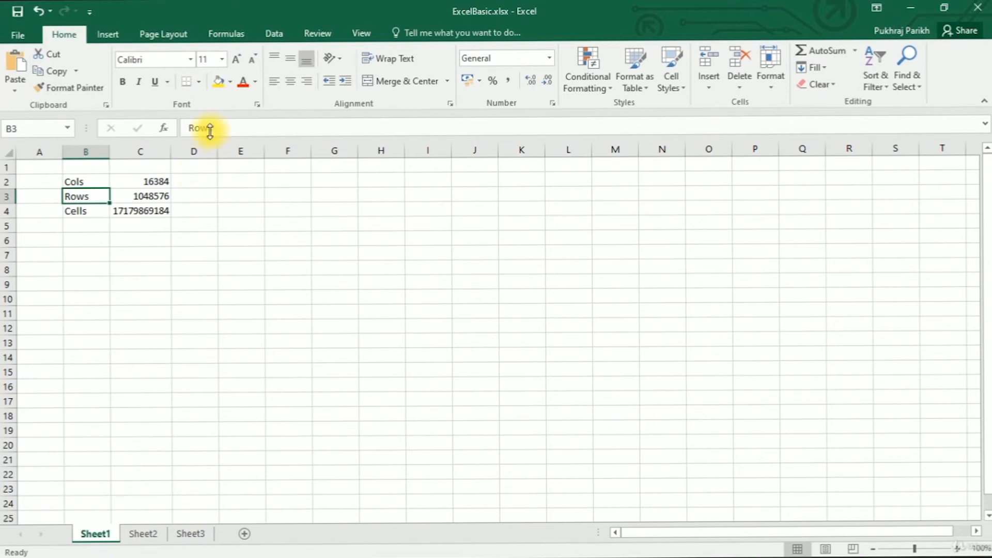
# Delete the contents of cell B2 and enter Columns as its label.
pyautogui.click(103, 183)
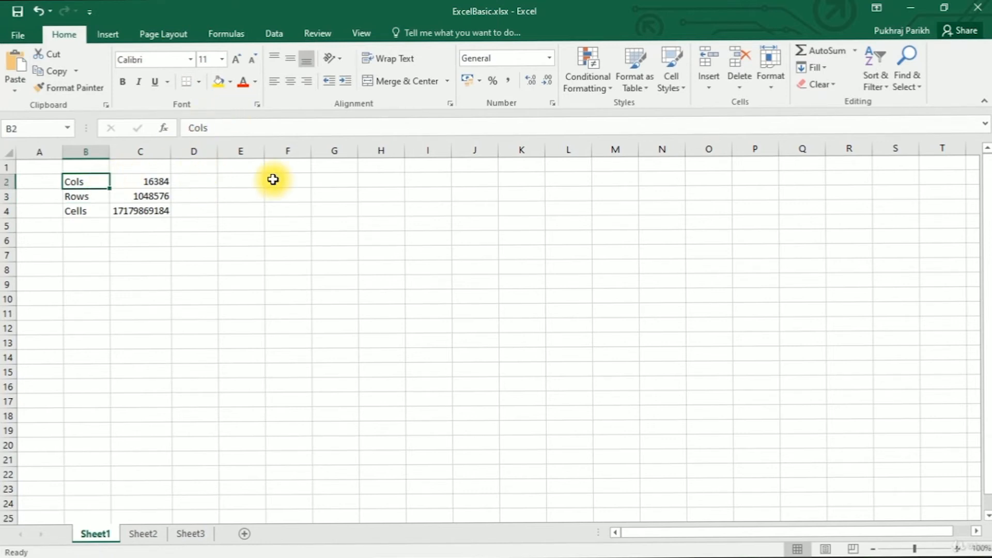
pyautogui.press('Delete')
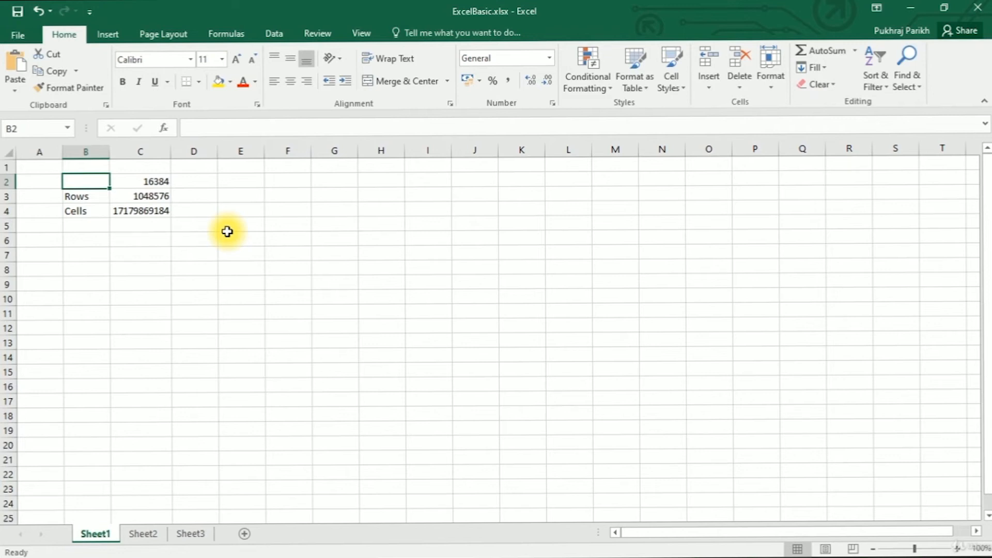
pyautogui.write('Columns')
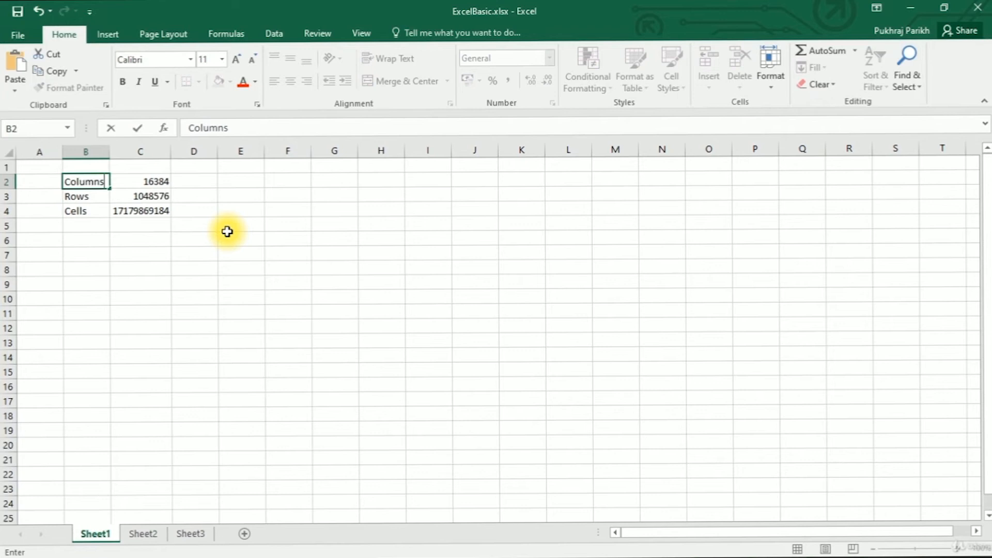
pyautogui.press('Return')
# Inspect the underlying contents of cells B2, C2 and C4, checking for text, a number or a formula.
pyautogui.click(87, 180)
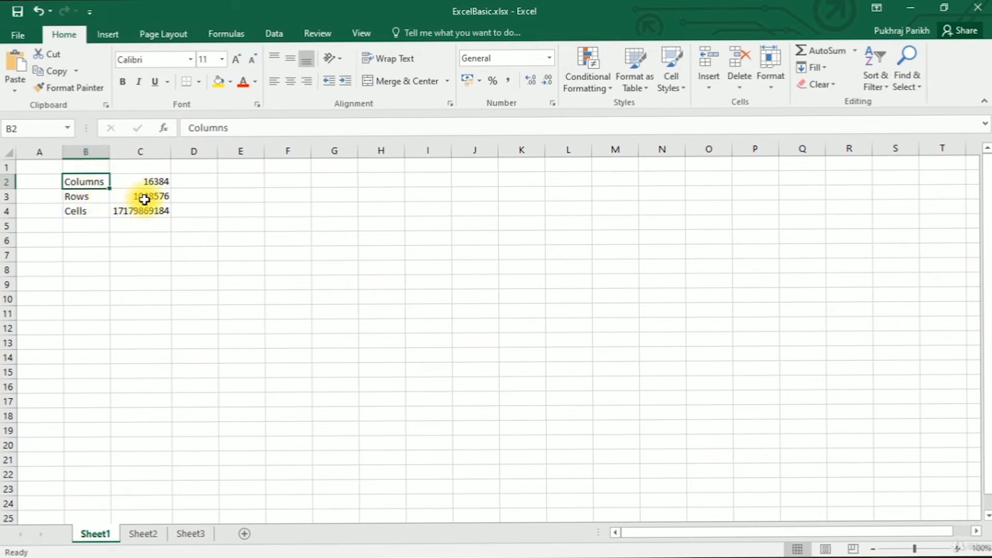
pyautogui.click(149, 183)
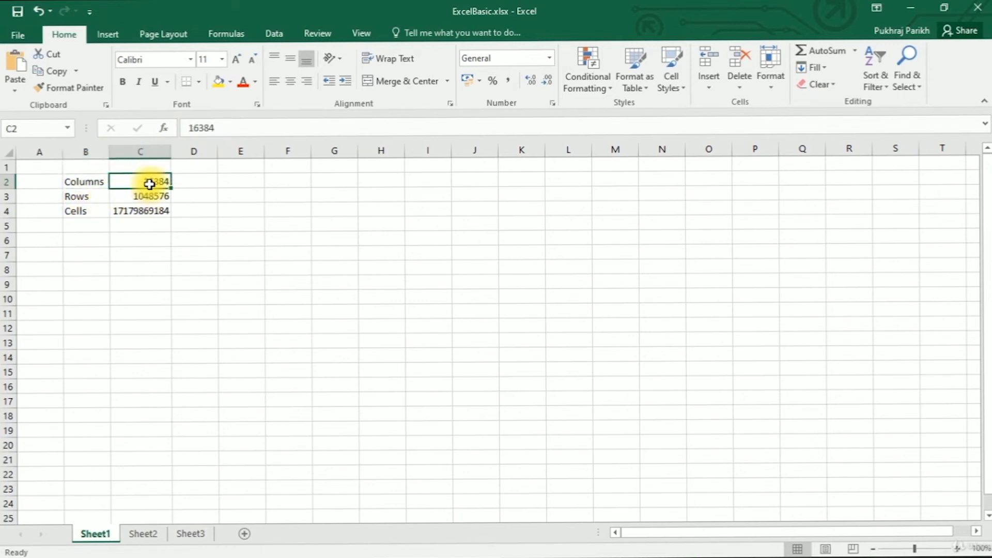
pyautogui.click(230, 127)
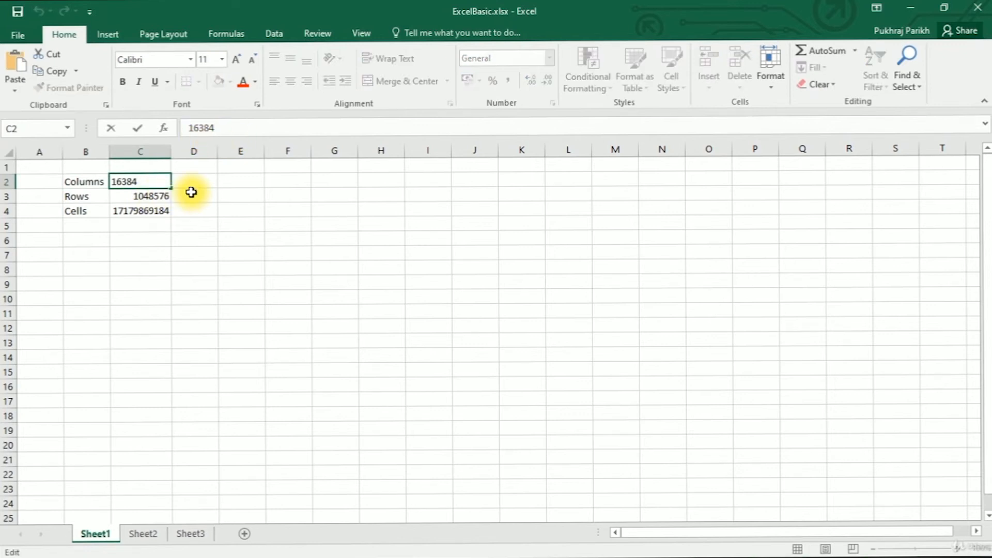
pyautogui.press('Escape')
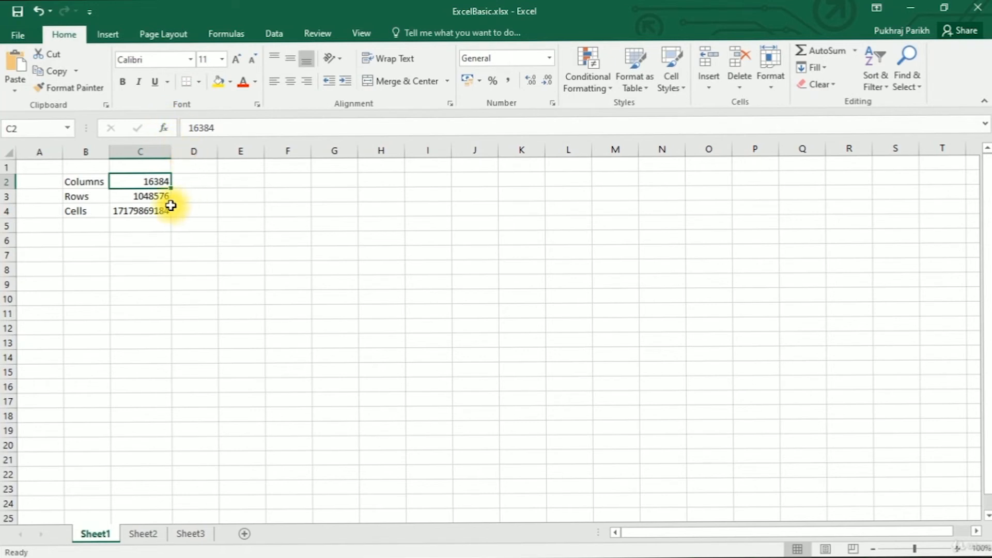
pyautogui.click(146, 210)
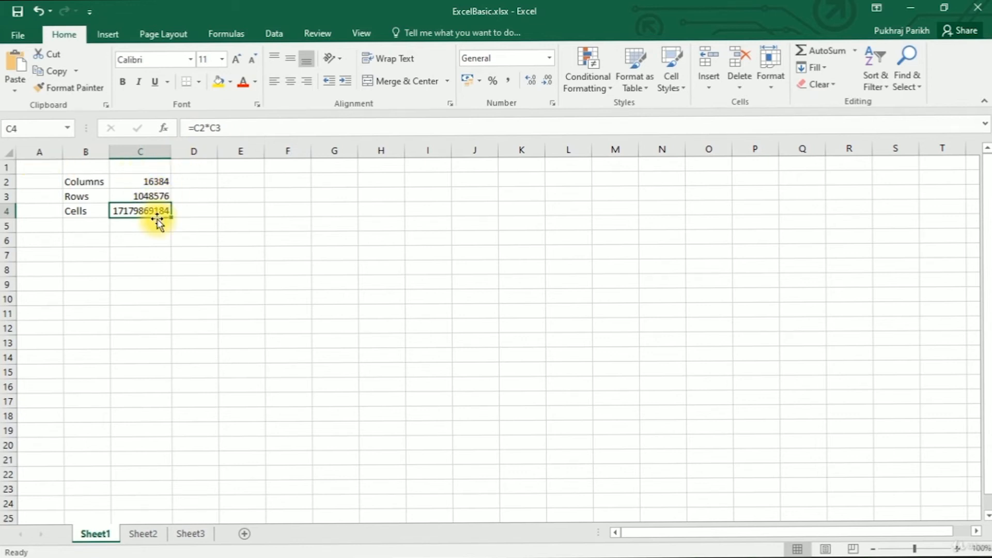
# Apply the Number format to the Columns value in cell C2.
pyautogui.click(141, 182)
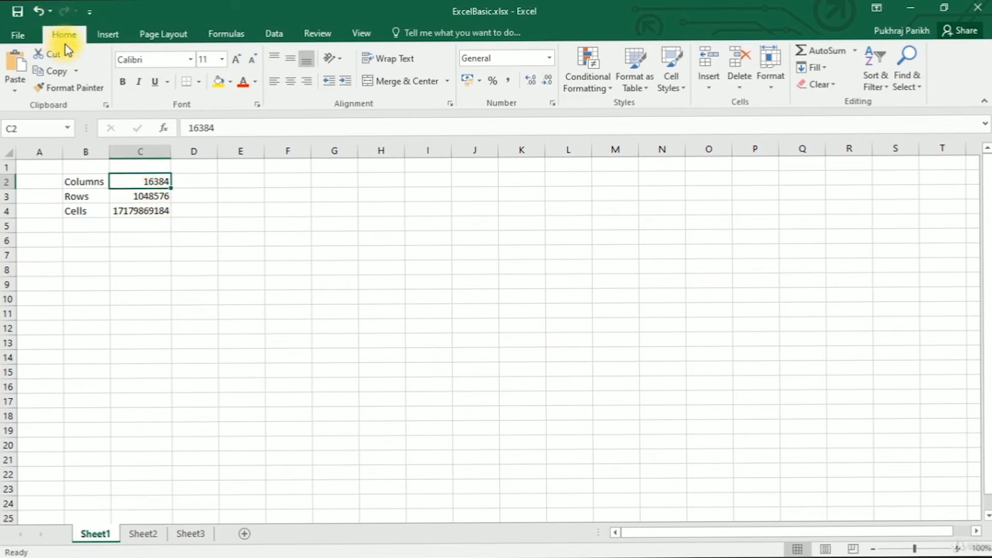
pyautogui.click(550, 62)
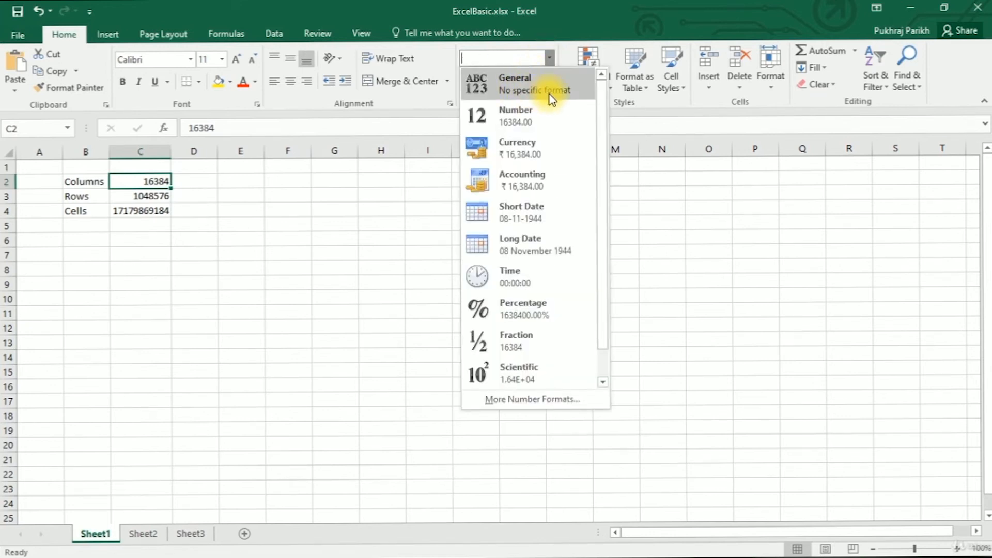
pyautogui.click(532, 112)
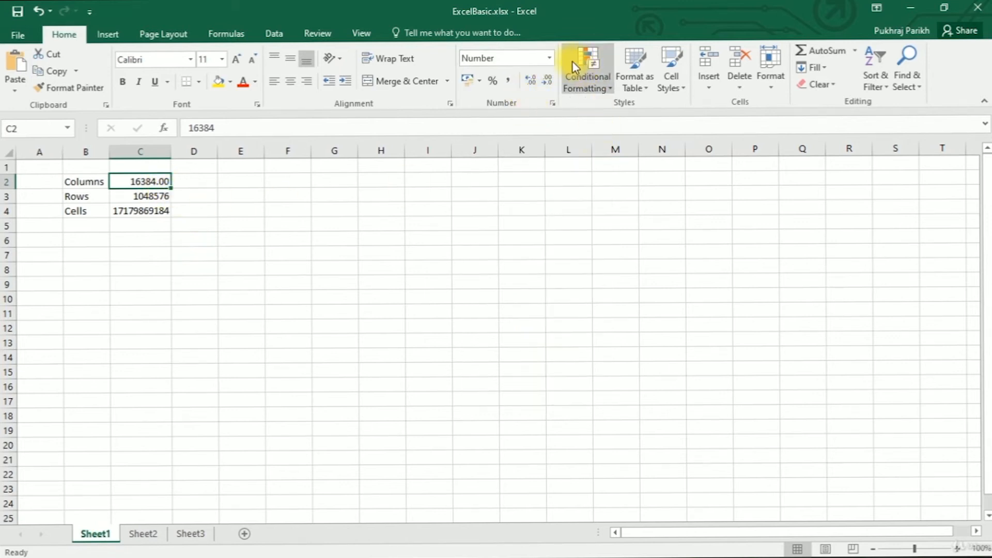
# Apply the Currency format to the Columns value in cell C2 and review the other available number formats.
pyautogui.click(550, 58)
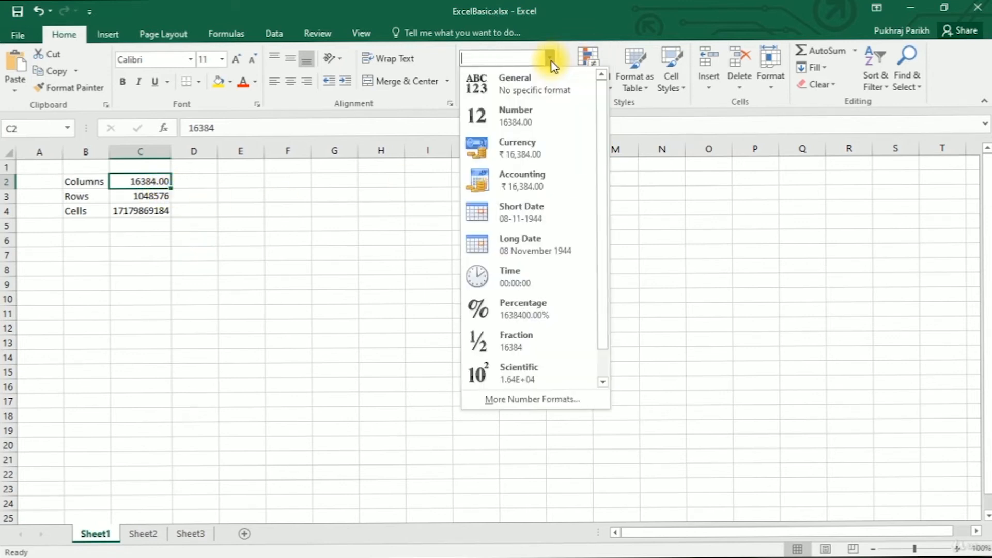
pyautogui.click(519, 154)
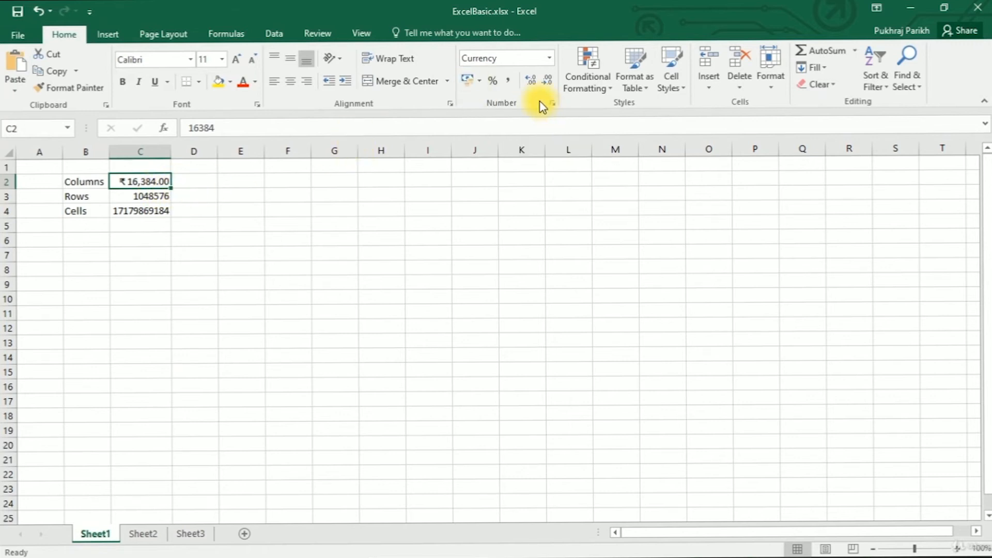
pyautogui.click(546, 52)
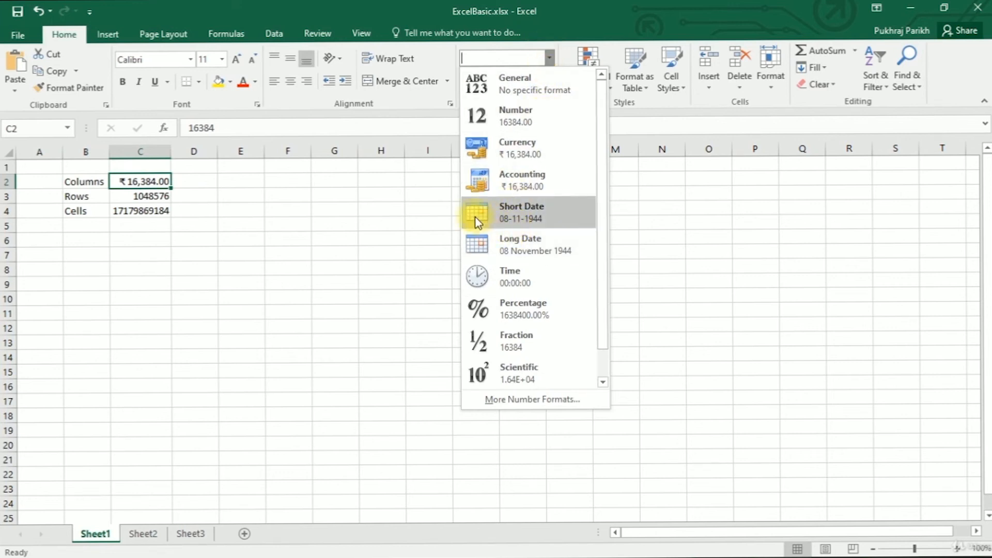
pyautogui.click(247, 187)
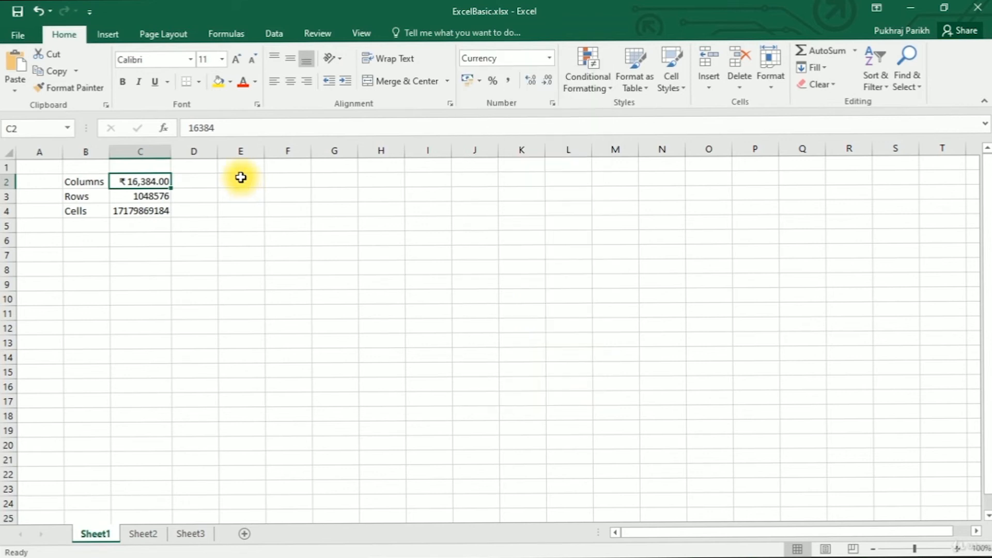
# Enter jan 1 1900 in cell E2 and the number 1 in cell E3.
pyautogui.click(240, 178)
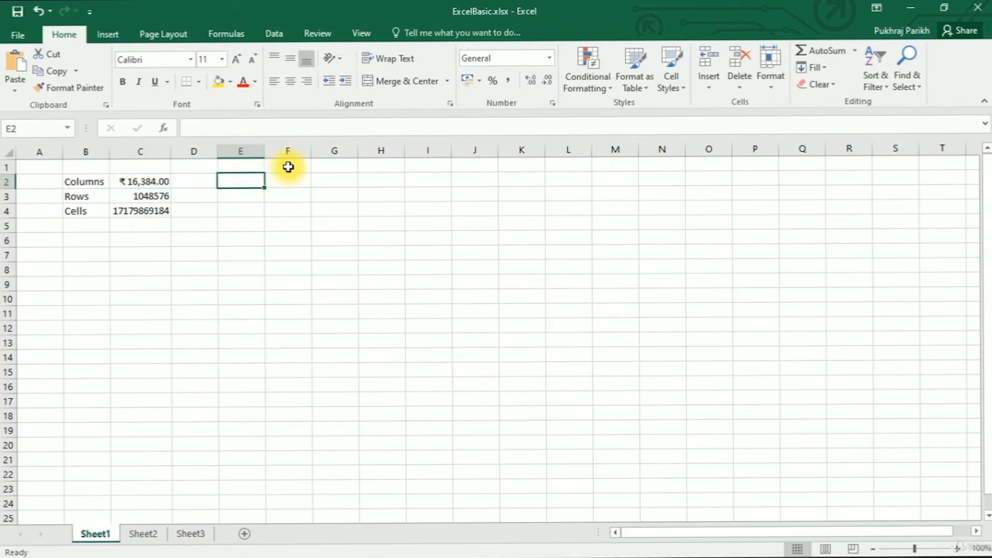
pyautogui.write('jan 1 1900')
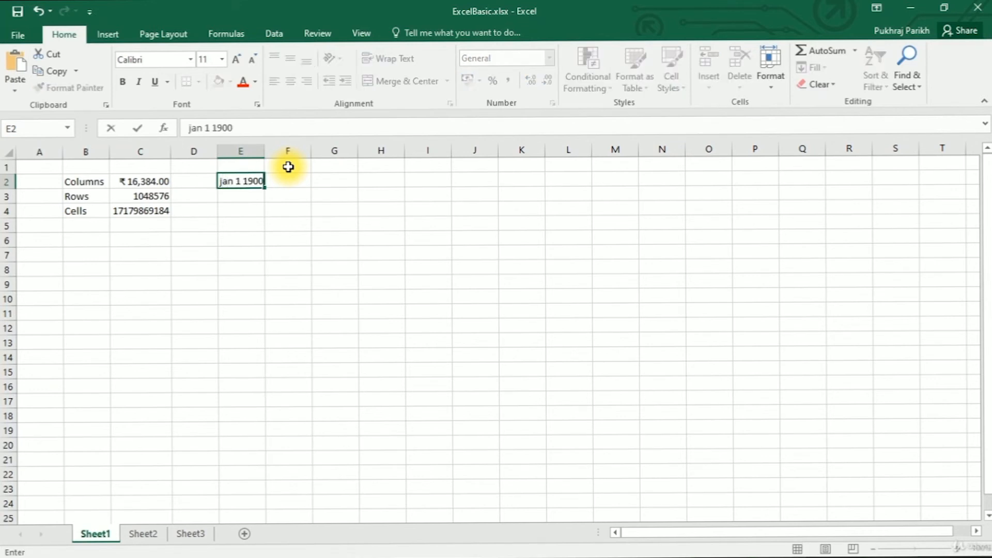
pyautogui.press('Return')
pyautogui.write('1')
pyautogui.press('Return')
# Apply the Long Date format to the number in cell E3.
pyautogui.click(243, 197)
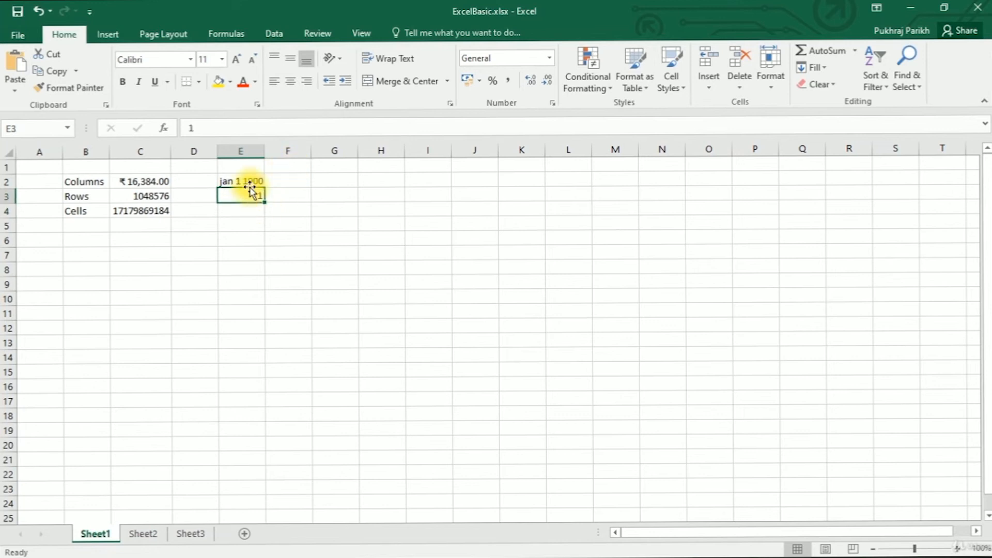
pyautogui.click(551, 59)
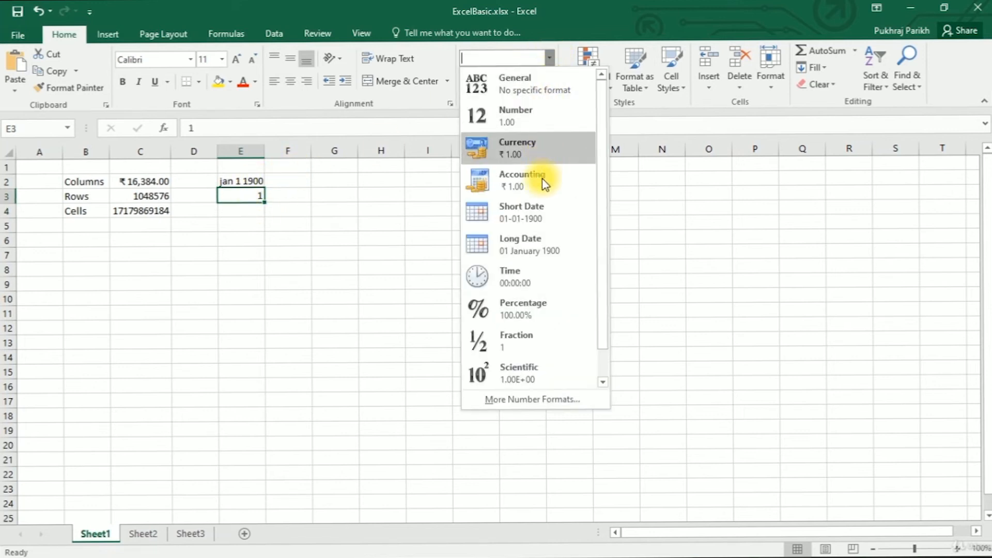
pyautogui.click(538, 240)
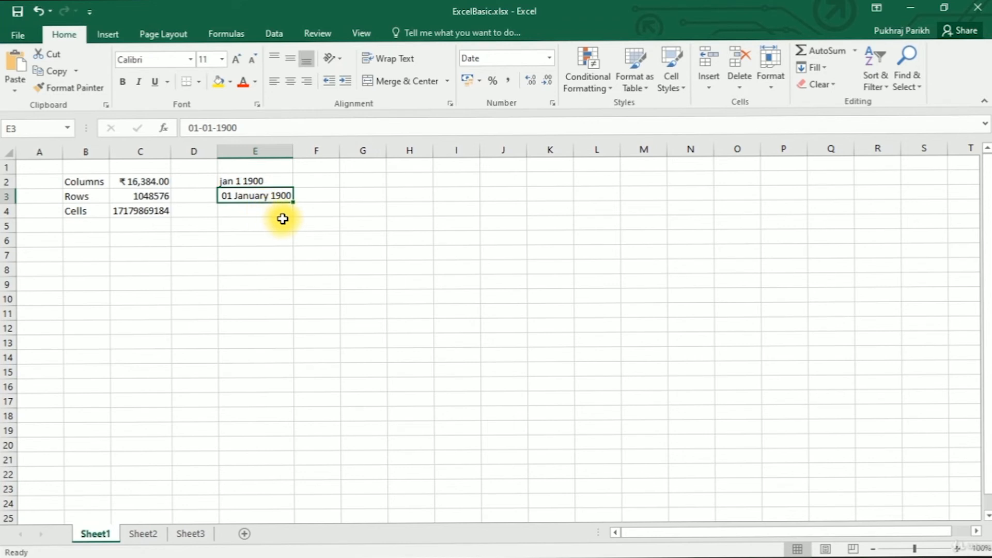
# Enter the number 2 in cell E4 and apply the Long Date format to it.
pyautogui.click(268, 211)
pyautogui.write('2')
pyautogui.press('Return')
pyautogui.click(266, 211)
pyautogui.click(549, 58)
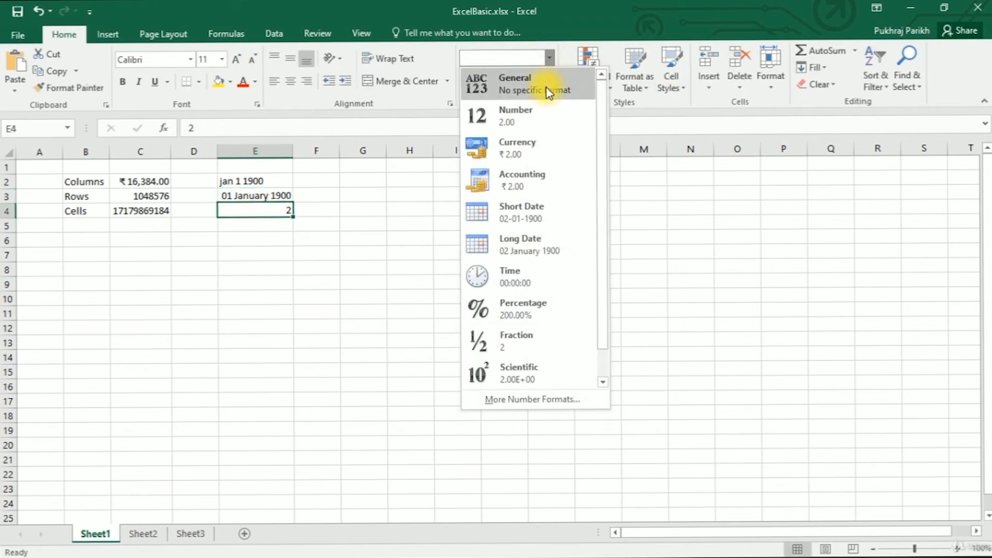
pyautogui.click(524, 244)
pyautogui.click(344, 284)
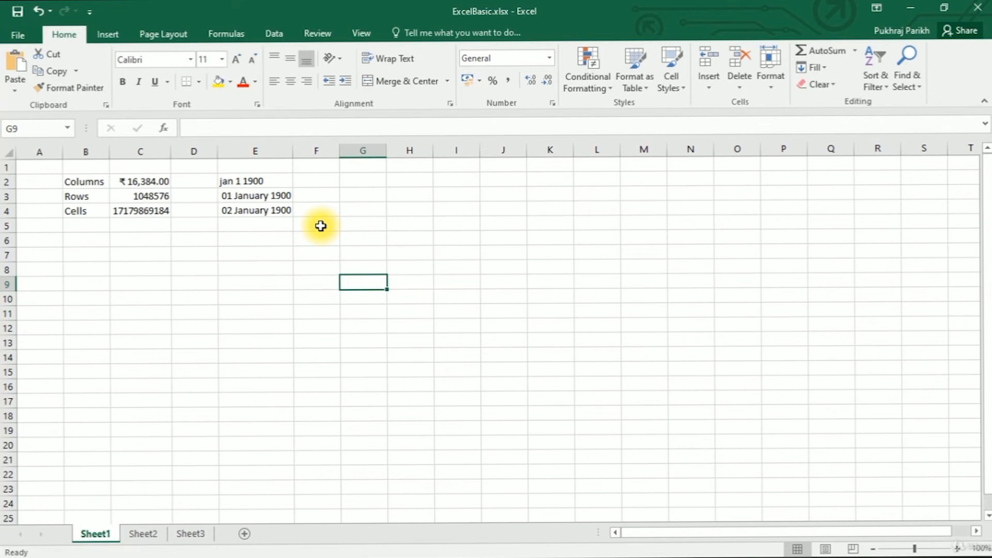
# Enter 2 jun as a date in cell E6.
pyautogui.click(268, 242)
pyautogui.write('2 jun')
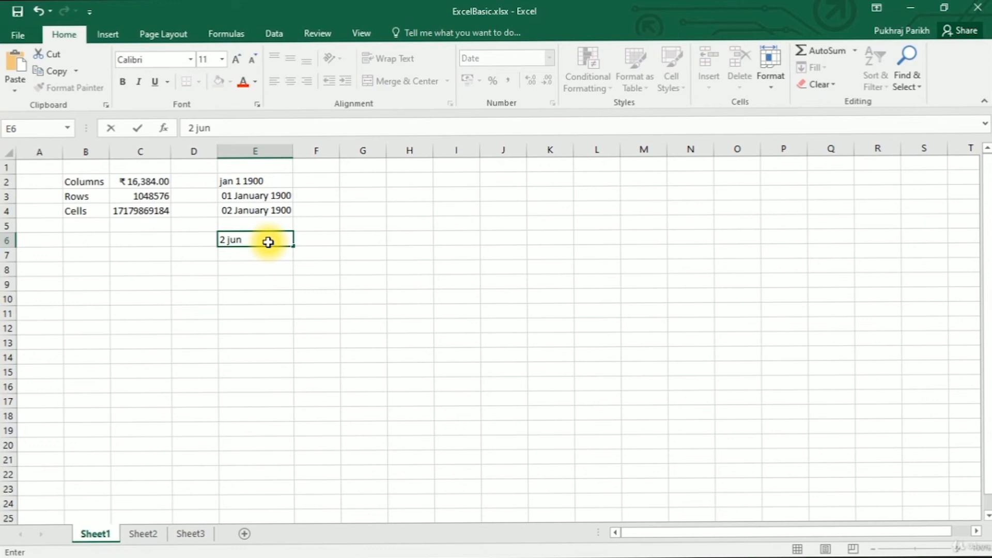
pyautogui.press('Return')
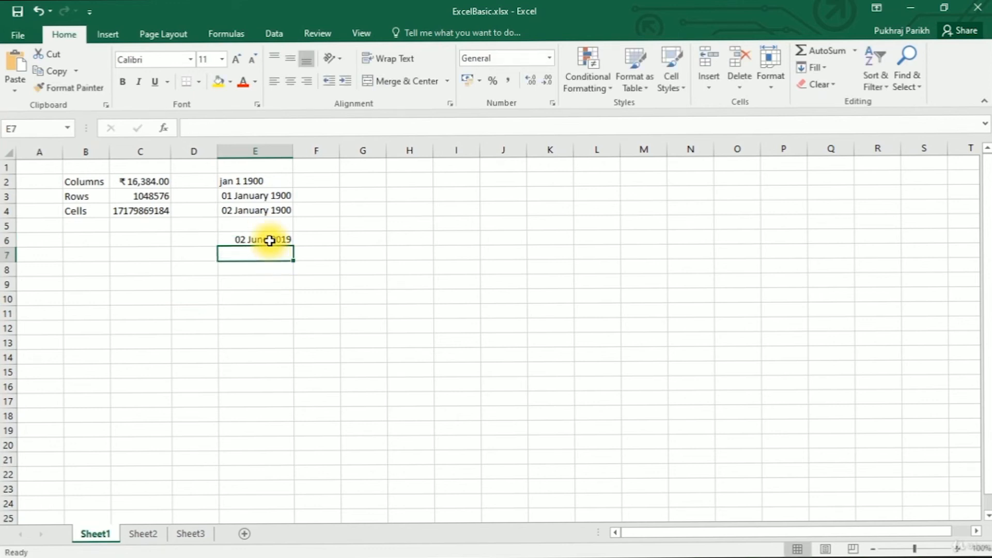
# Switch the date in cell E6 to the Number format and back to Long Date.
pyautogui.click(269, 240)
pyautogui.click(276, 256)
pyautogui.click(268, 239)
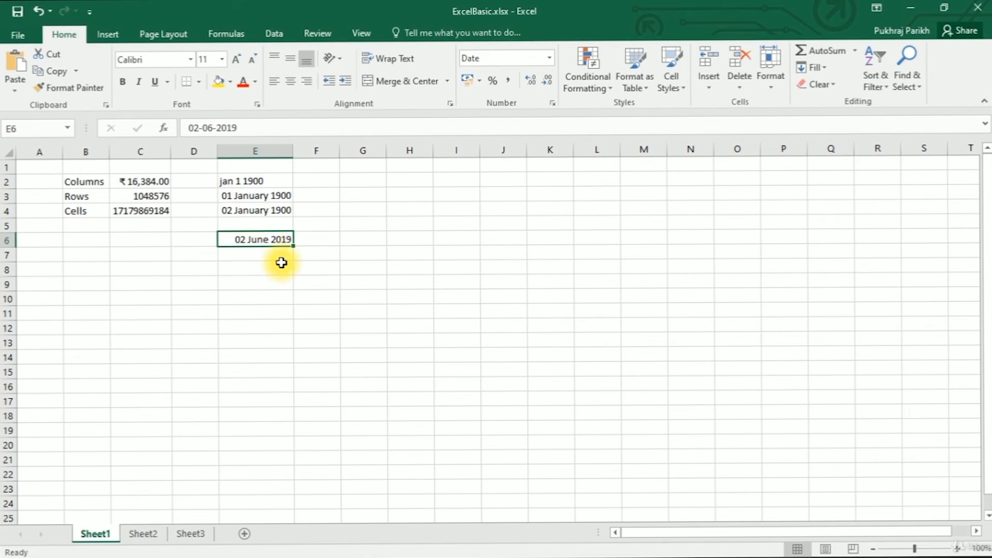
pyautogui.click(552, 58)
pyautogui.click(541, 114)
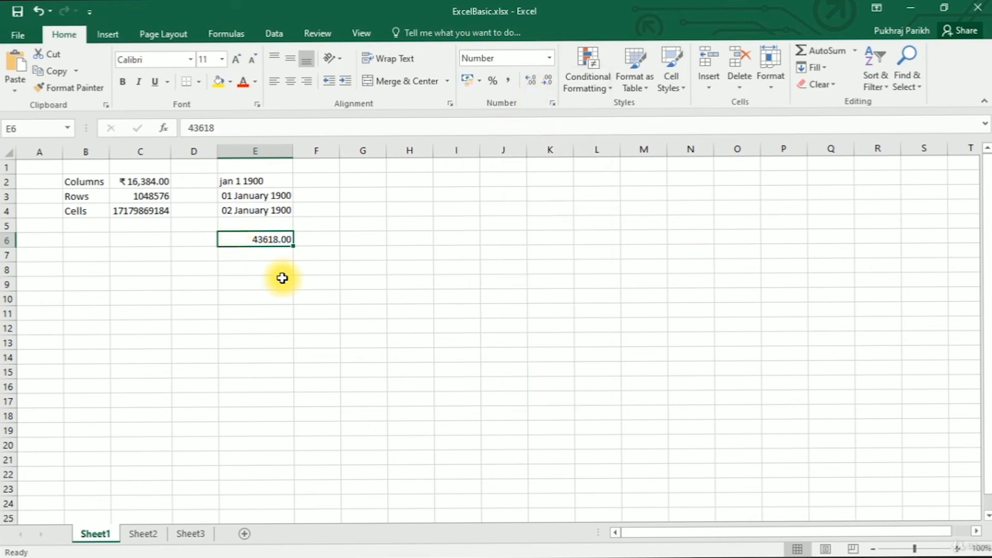
pyautogui.click(551, 58)
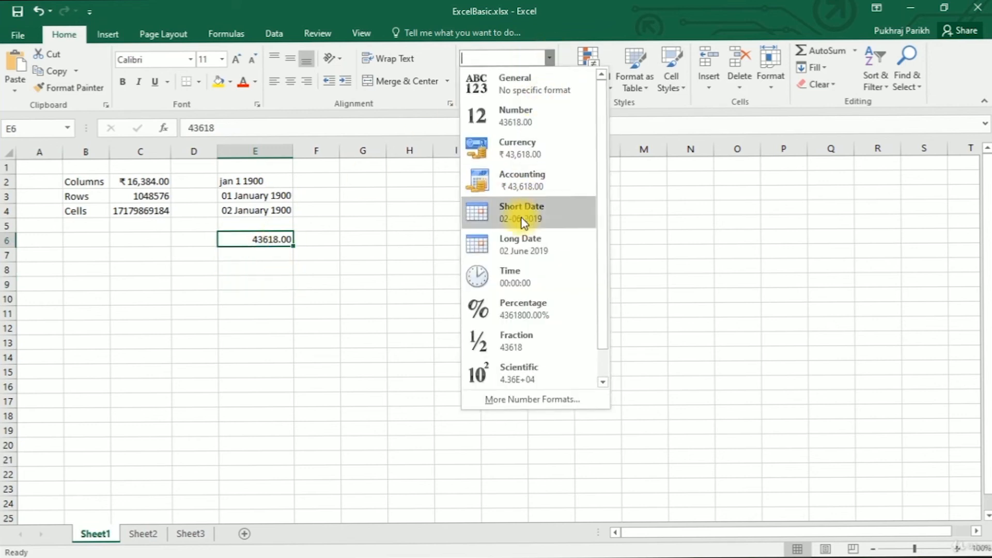
pyautogui.click(521, 244)
pyautogui.click(212, 270)
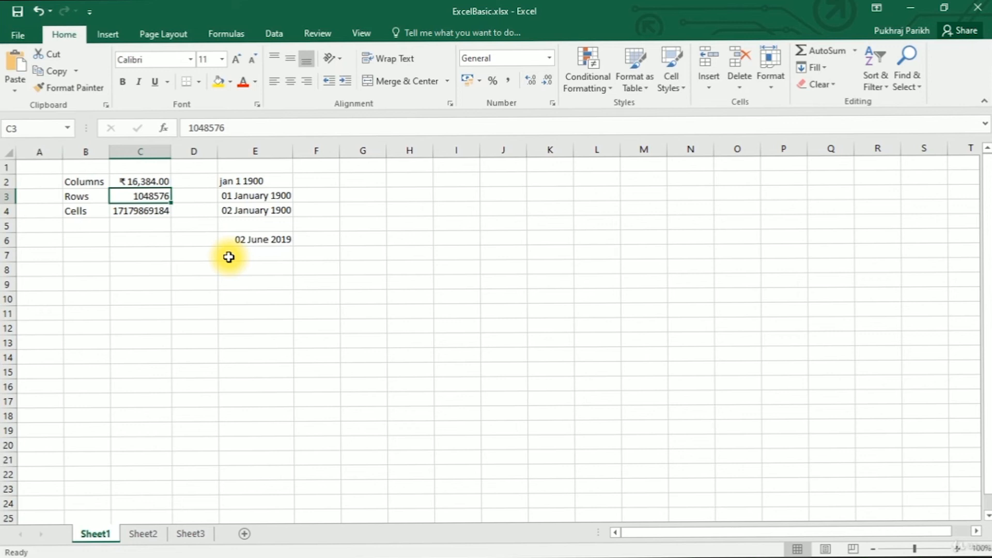
# Enter Cells in cell B5 by accepting the AutoComplete suggestion from the label above.
pyautogui.click(83, 225)
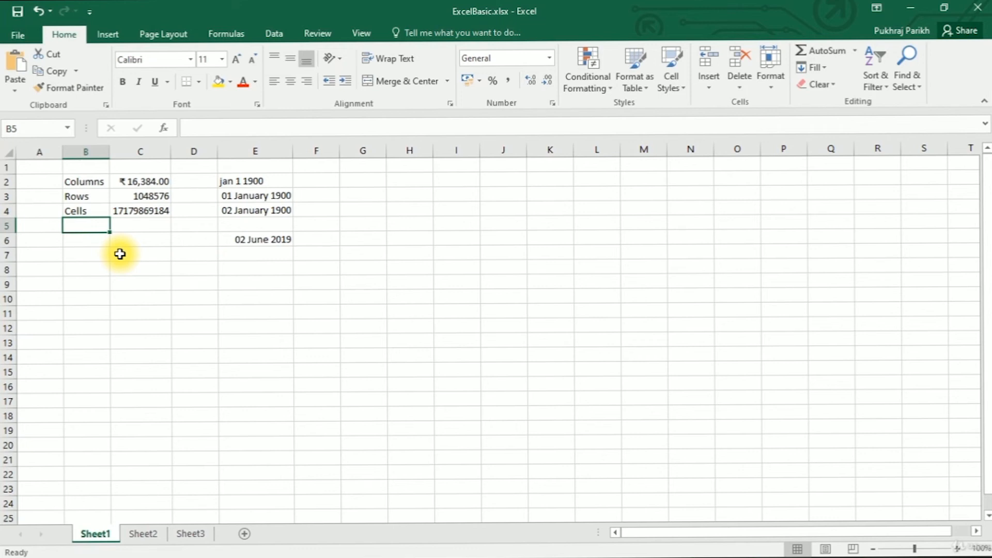
pyautogui.write('cells')
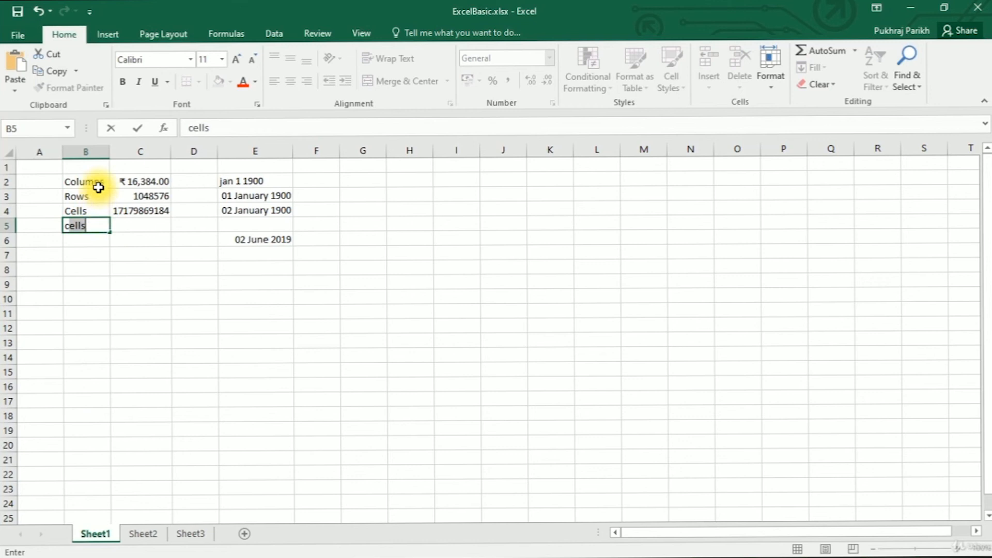
pyautogui.press('Return')
pyautogui.click(94, 225)
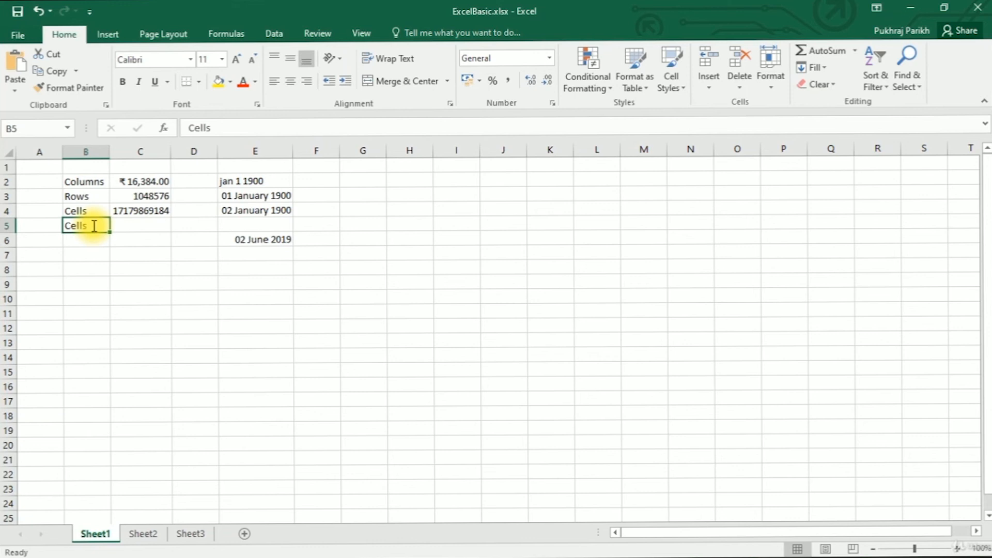
# Overwrite the label in cell B5 with cccc, bypassing the AutoComplete suggestion.
pyautogui.write('ce')
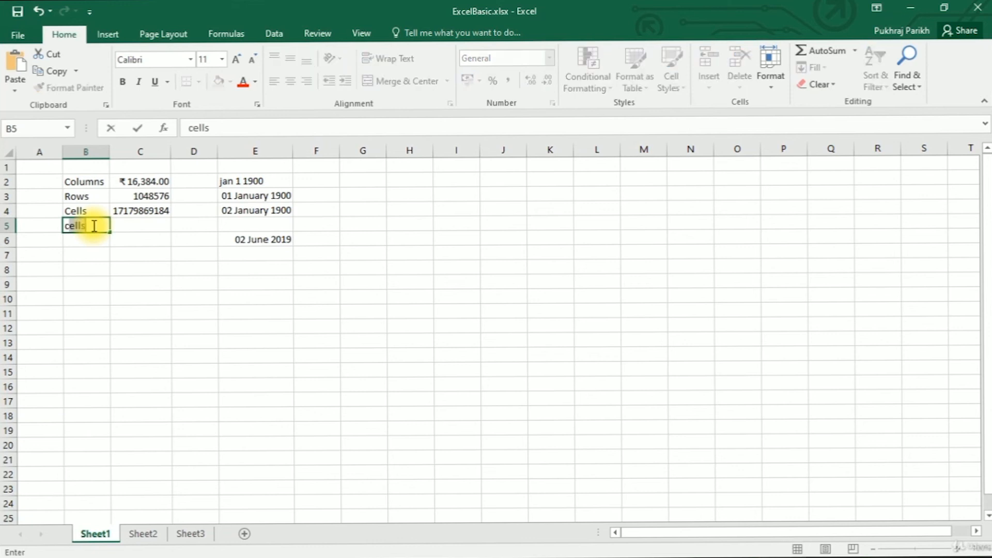
pyautogui.hotkey('ctrl', 'Return')
pyautogui.write('ce')
pyautogui.write('ccc')
pyautogui.press('Return')
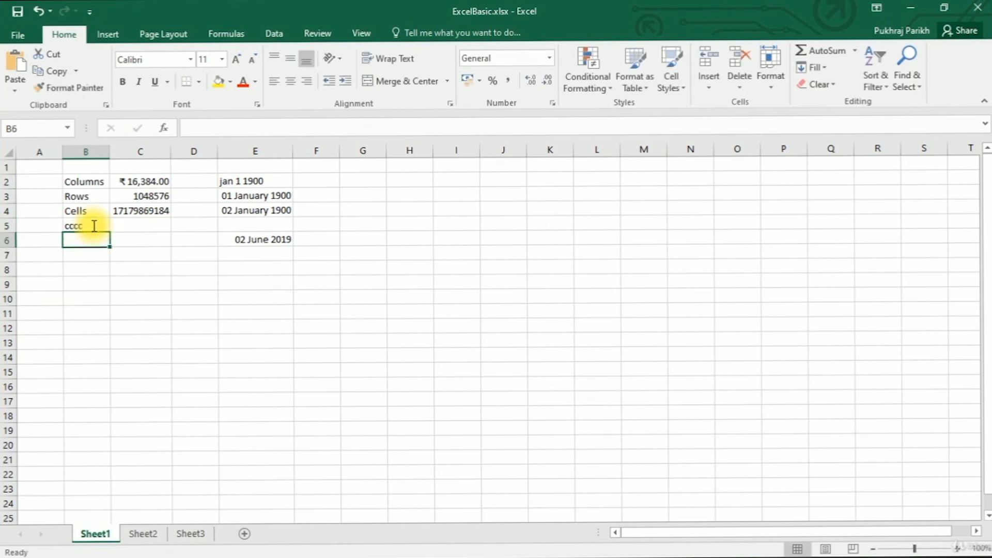
# Apply the Number format to the Columns value in cell C2 and increase it to six decimal places.
pyautogui.click(140, 196)
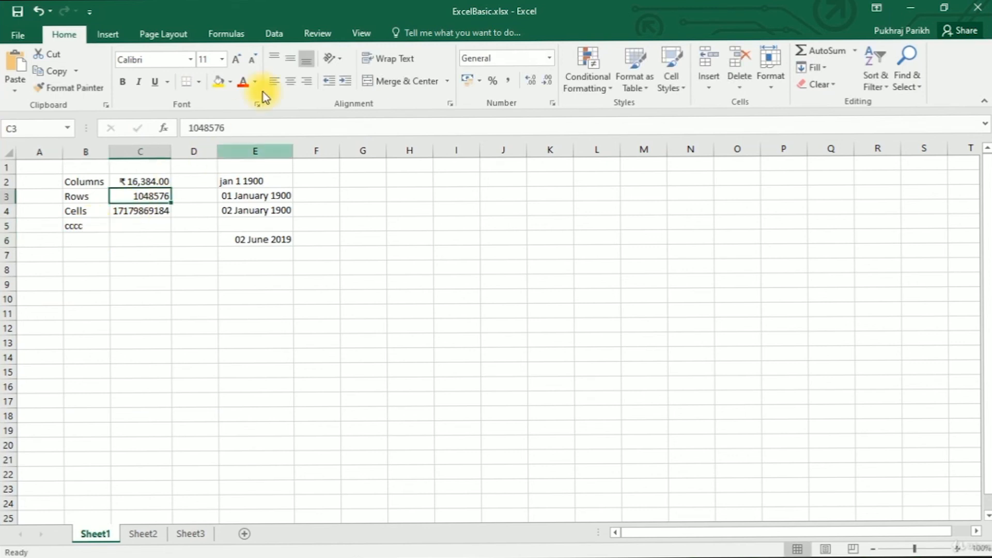
pyautogui.click(138, 179)
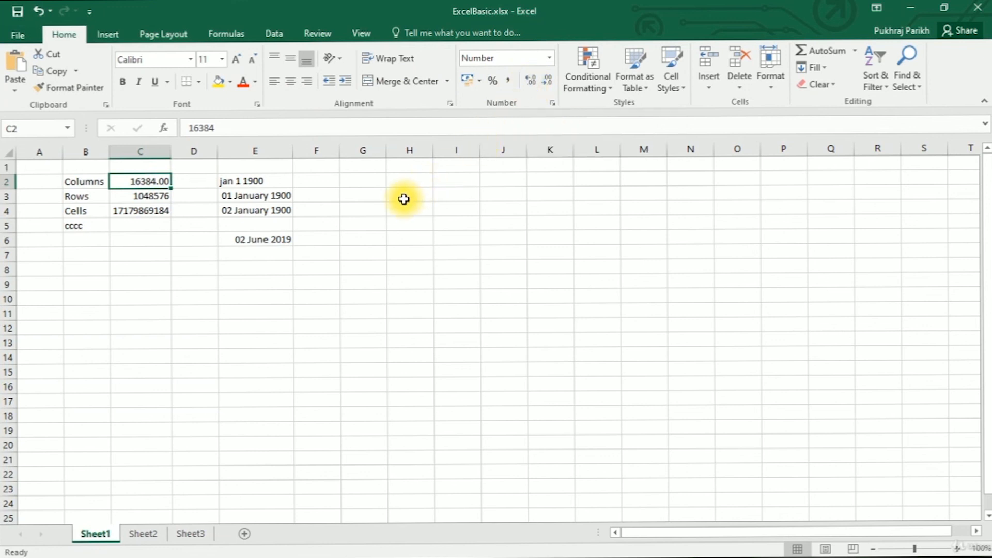
pyautogui.click(532, 79)
pyautogui.click(531, 79)
pyautogui.click(531, 79)
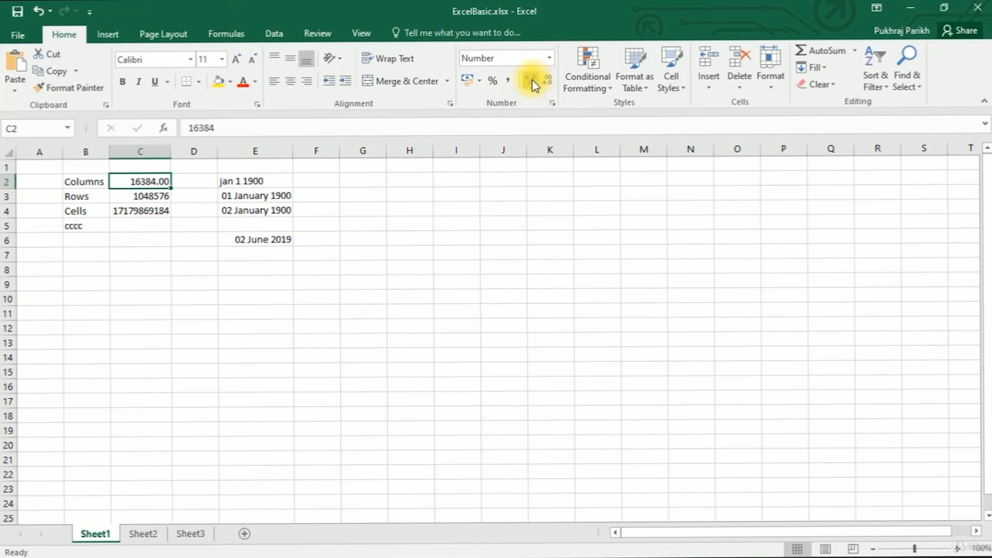
pyautogui.click(532, 80)
pyautogui.click(532, 80)
pyautogui.click(531, 81)
pyautogui.click(531, 80)
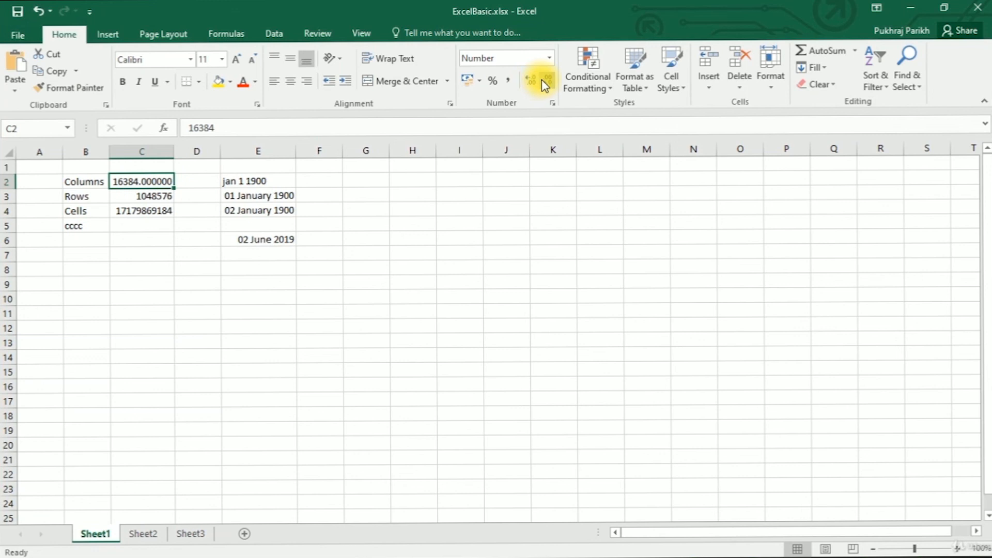
# Reduce the Columns value in cell C2 to two decimal places.
pyautogui.click(541, 80)
pyautogui.click(541, 80)
pyautogui.click(542, 80)
pyautogui.click(541, 80)
pyautogui.click(542, 80)
pyautogui.click(530, 82)
# Enter 3.14159 in cell C7.
pyautogui.click(138, 254)
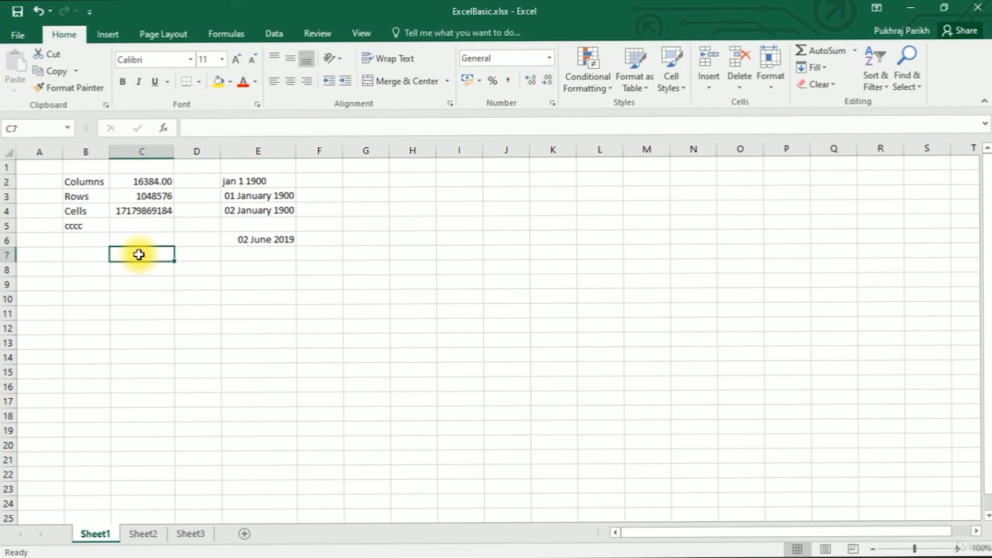
pyautogui.write('=')
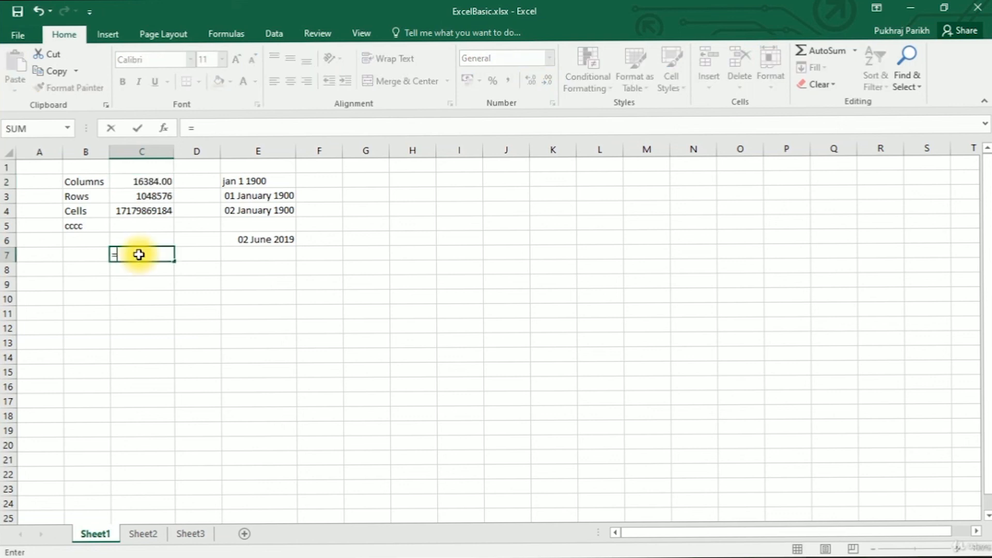
pyautogui.press('BackSpace')
pyautogui.write('3.1')
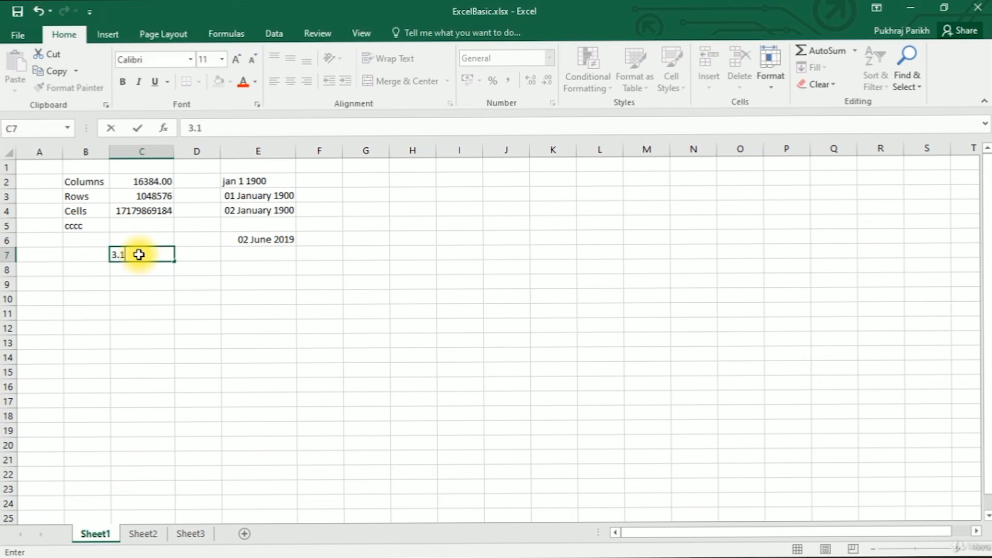
pyautogui.write('4159')
pyautogui.press('Return')
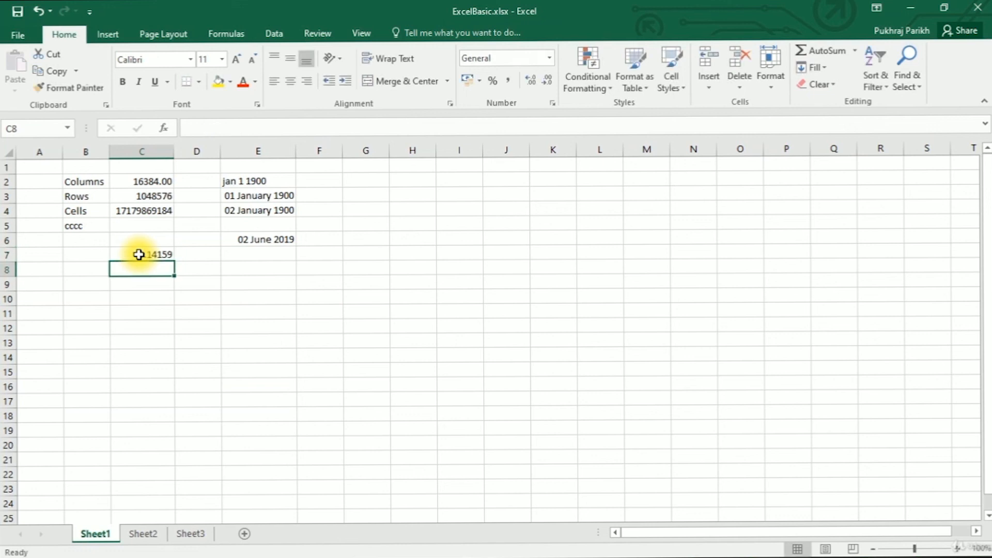
# Reduce the displayed precision of the value in cell C7 to two decimal places.
pyautogui.click(144, 253)
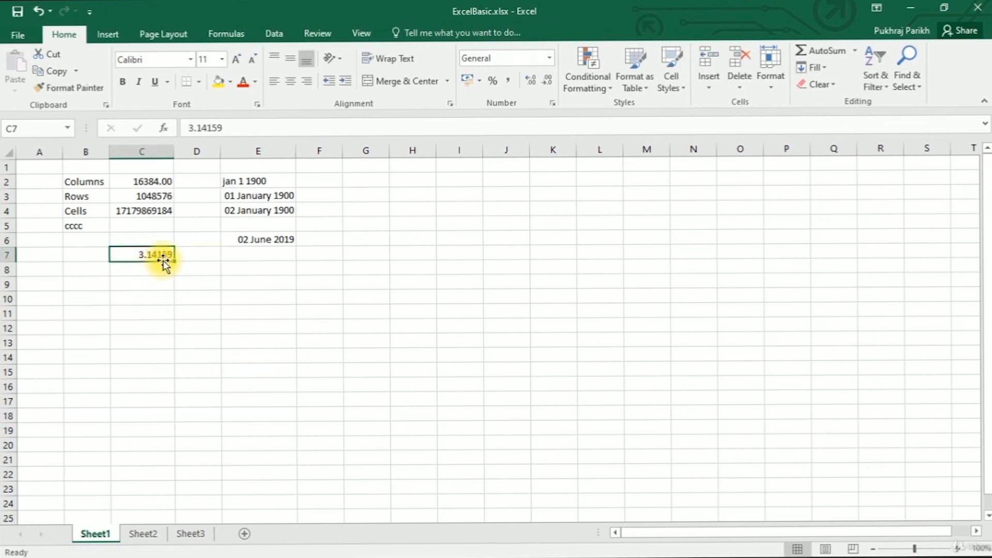
pyautogui.click(549, 83)
pyautogui.click(549, 83)
pyautogui.click(549, 82)
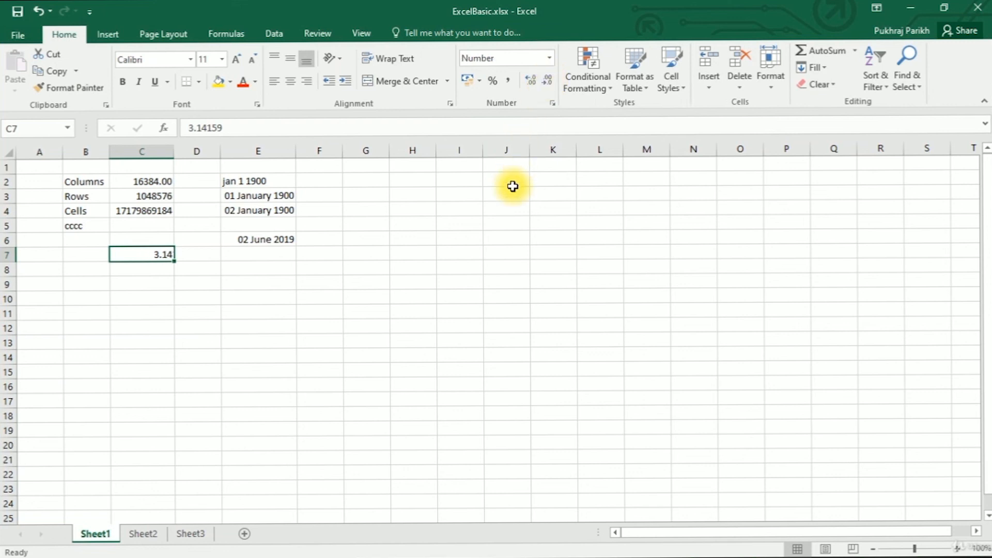